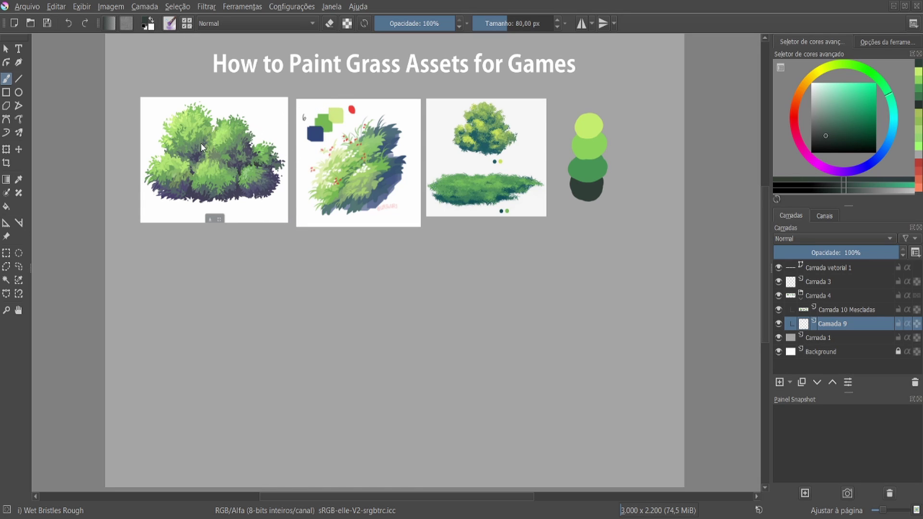
- Switch to the 40 px Bristles-2 Flat Rough brush and undo the trial stroke
key(slash)
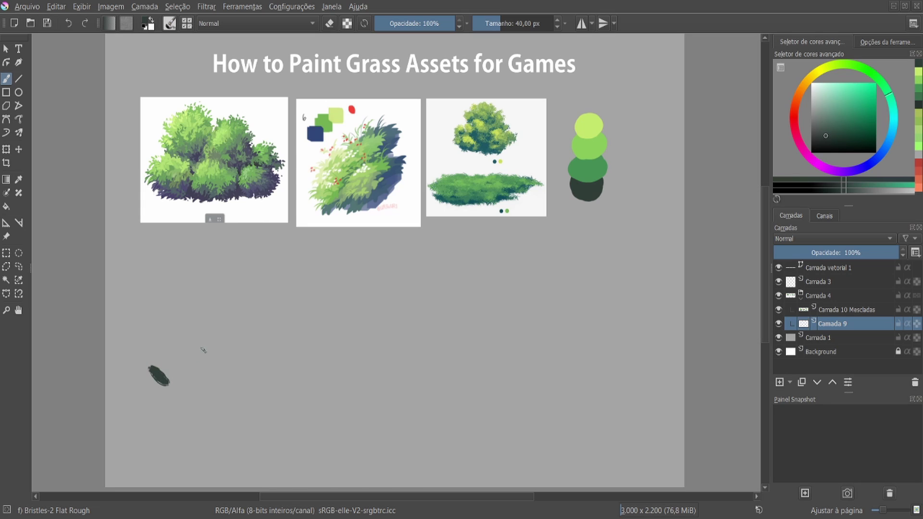
key(ctrl+z)
key(ctrl+z)
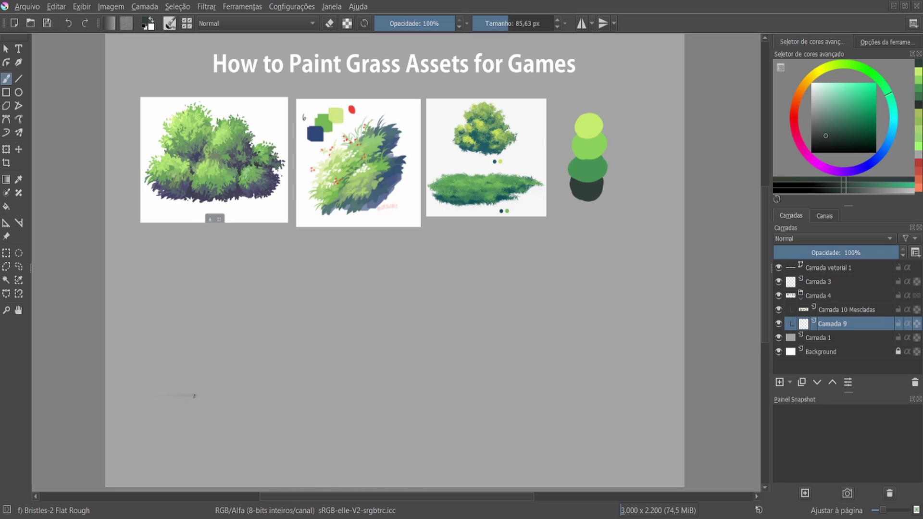
- Paint a dark flat grass blob at lower left, undoing two trial bush ovals
mouse_move(195, 396)
mouse_down()
mouse_move(173, 408)
mouse_move(226, 418)
mouse_up()
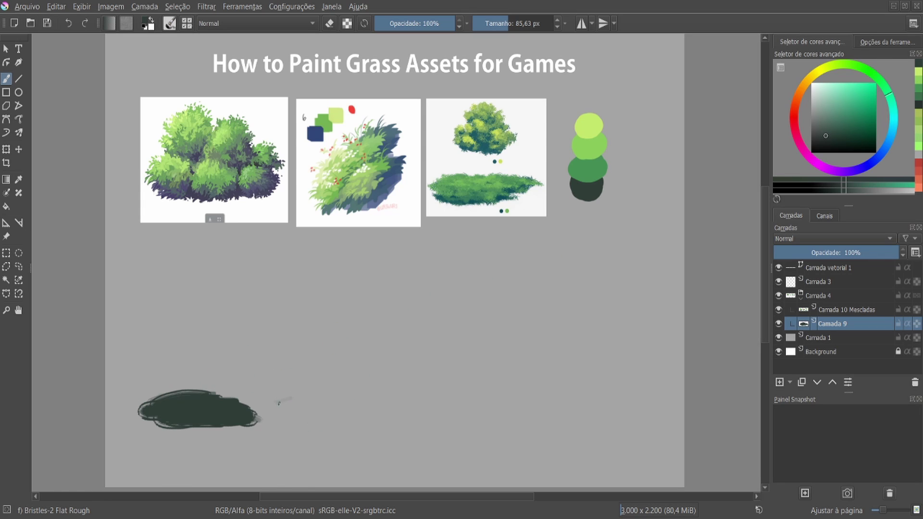
drag(276, 407, 344, 385)
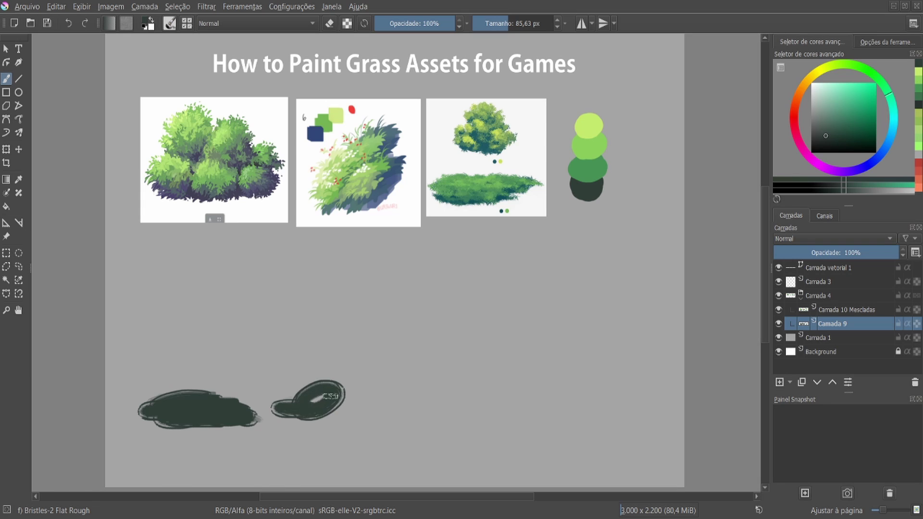
key(ctrl+z)
mouse_move(288, 403)
mouse_down()
mouse_move(346, 390)
mouse_move(346, 399)
mouse_up()
key(ctrl+z)
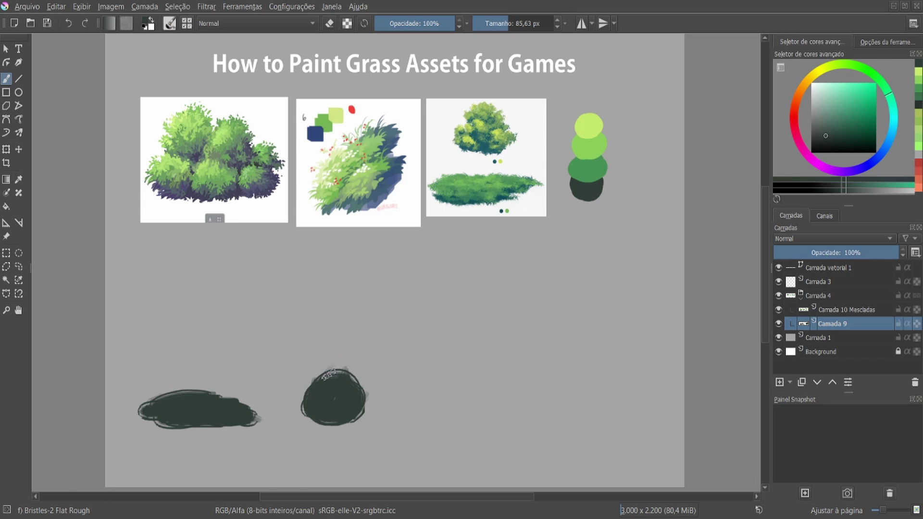
- Add the bush's upper-left and right lobes, then choose mid green
drag(296, 366, 347, 380)
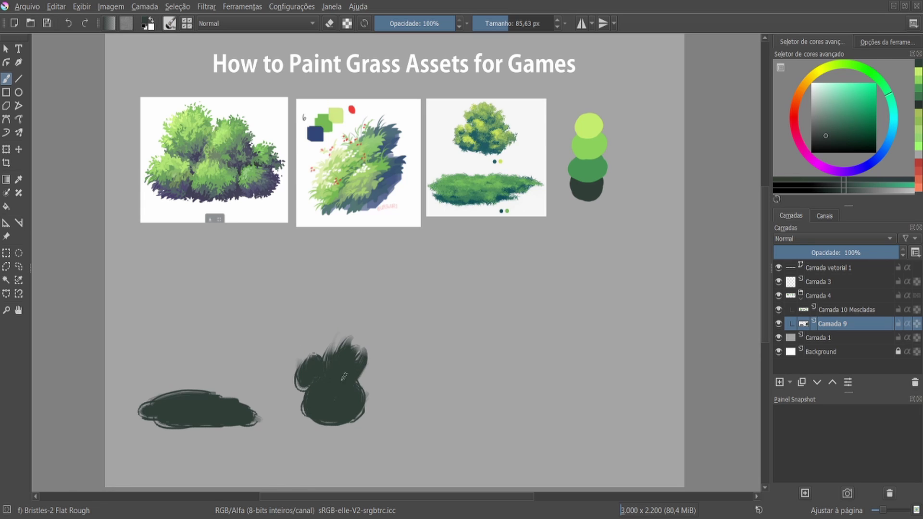
drag(366, 389, 379, 387)
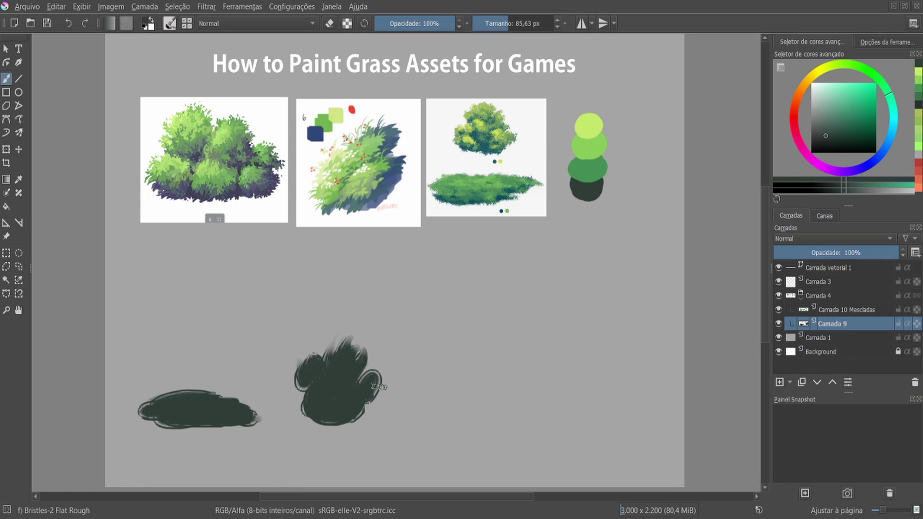
ctrl+click(589, 168)
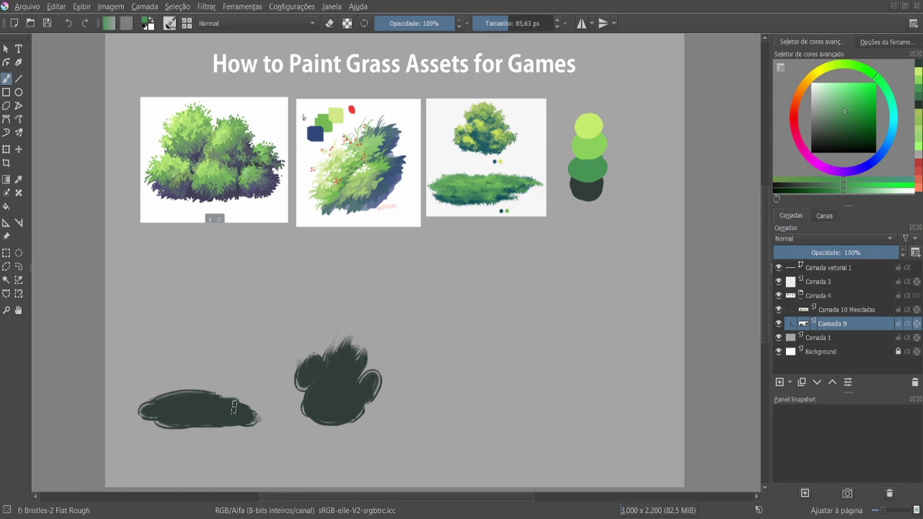
- Paint mid green across the flat grass blob and each bush lobe
mouse_move(162, 415)
mouse_down()
mouse_move(250, 410)
mouse_move(140, 407)
mouse_move(224, 393)
mouse_move(253, 406)
mouse_up()
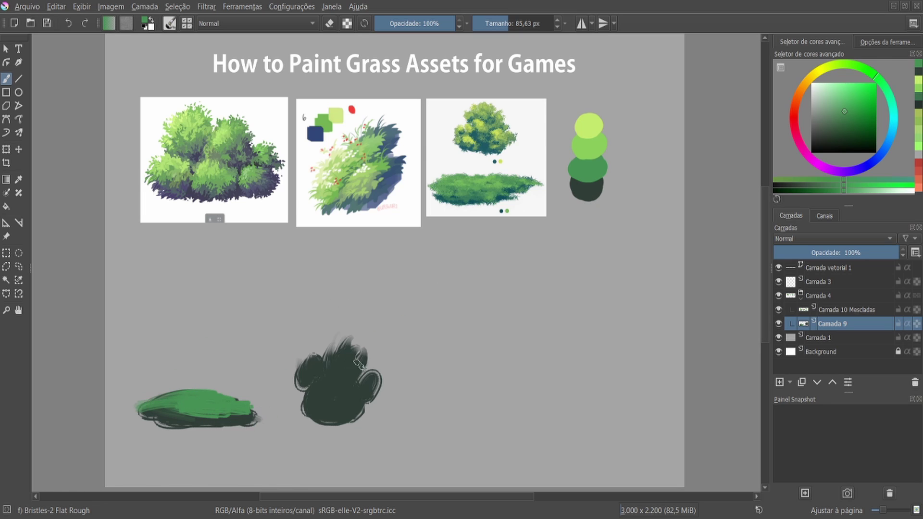
mouse_move(340, 390)
mouse_down()
mouse_move(318, 404)
mouse_move(356, 411)
mouse_move(310, 384)
mouse_move(351, 382)
mouse_up()
mouse_move(345, 351)
mouse_down()
mouse_move(337, 368)
mouse_move(352, 341)
mouse_up()
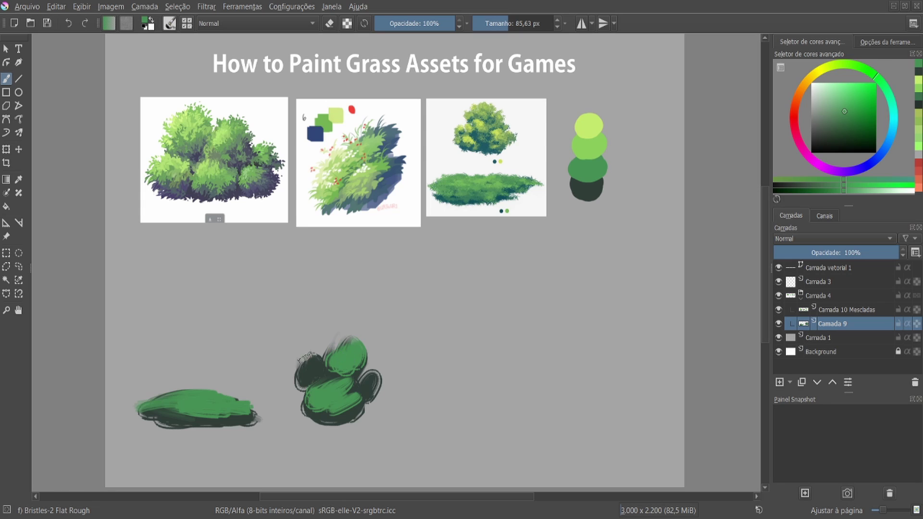
drag(302, 359, 321, 361)
drag(371, 384, 389, 375)
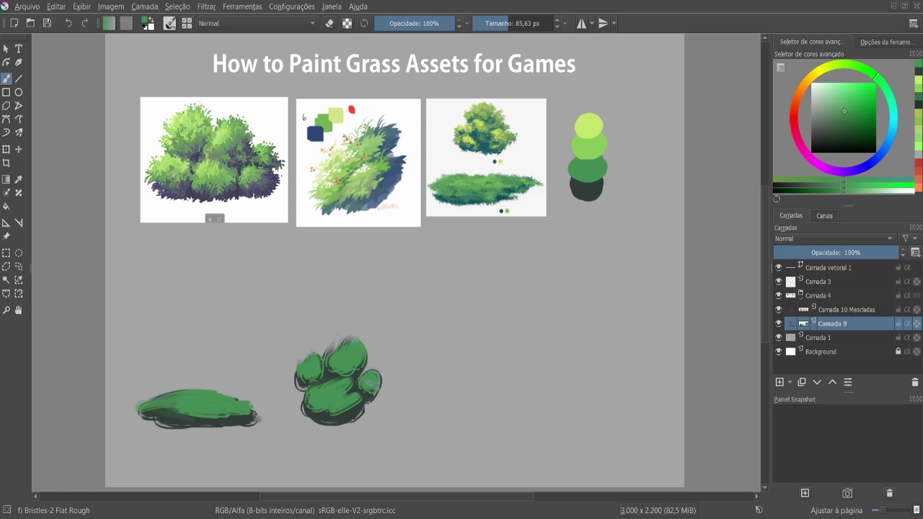
- Add yellow-green highlights on the grass blob and the bush's central pad
ctrl+click(604, 144)
mouse_move(173, 404)
mouse_down()
mouse_move(149, 409)
mouse_move(201, 404)
mouse_up()
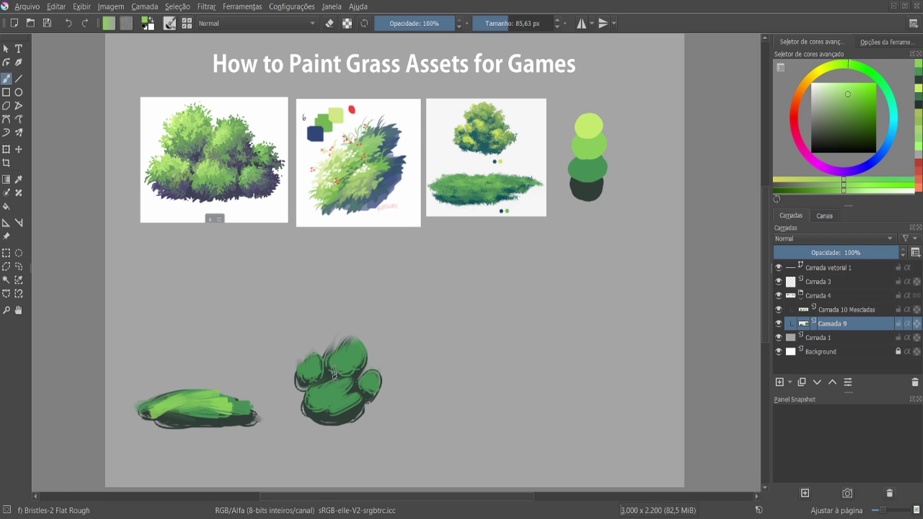
drag(312, 401, 346, 383)
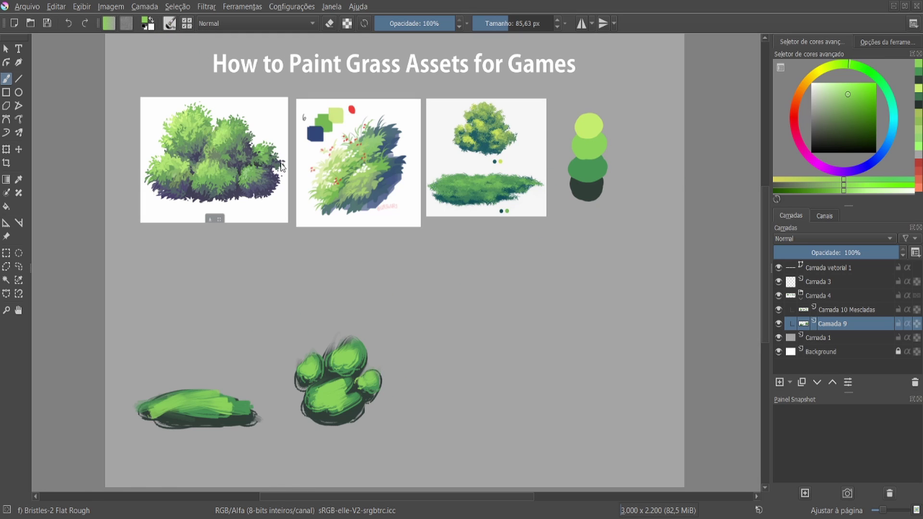
- Toggle the eraser off again, cycle presets to z) Stamp Leaves, and zoom in
key(e)
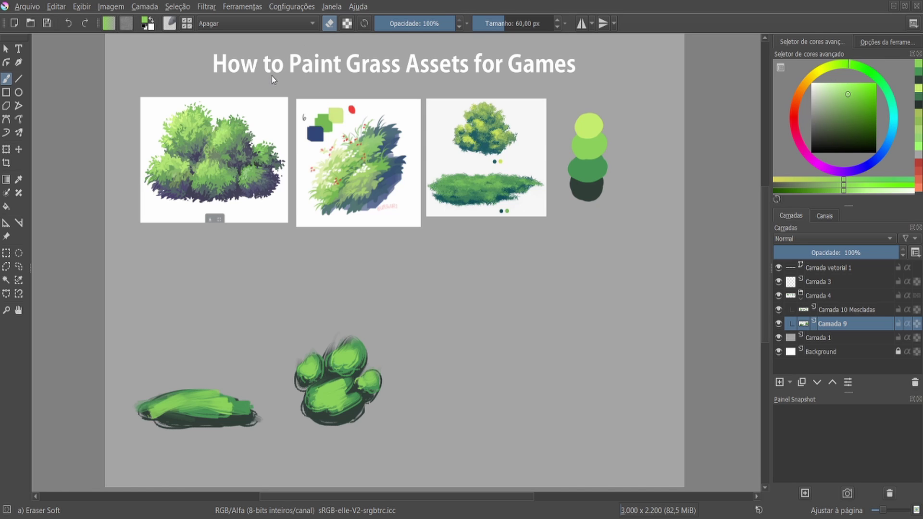
key(e)
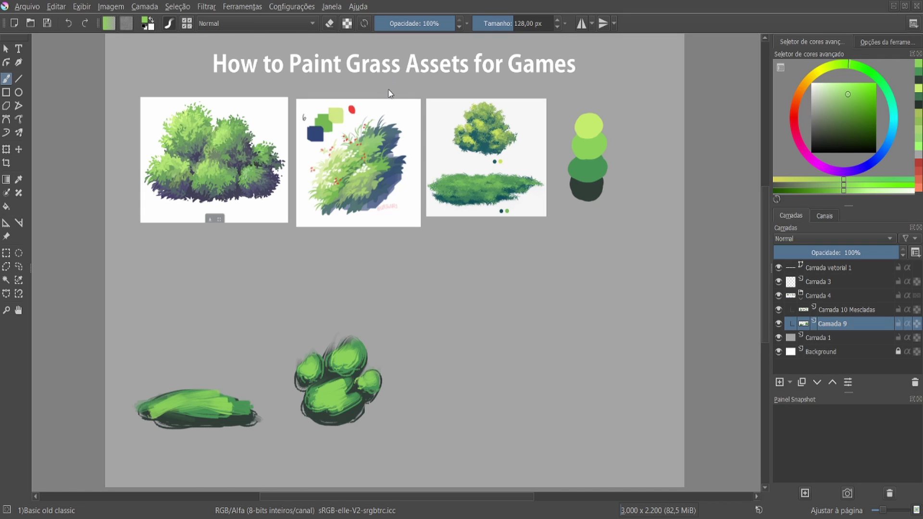
key(slash)
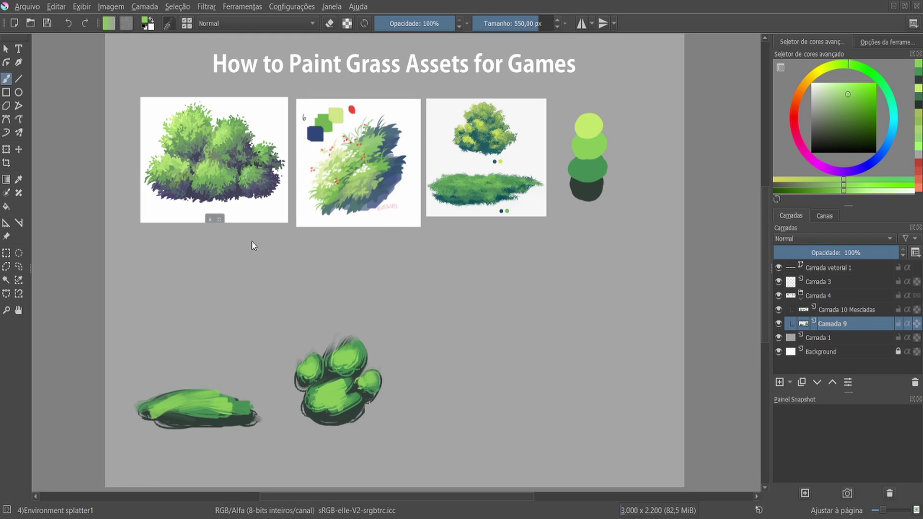
key(slash)
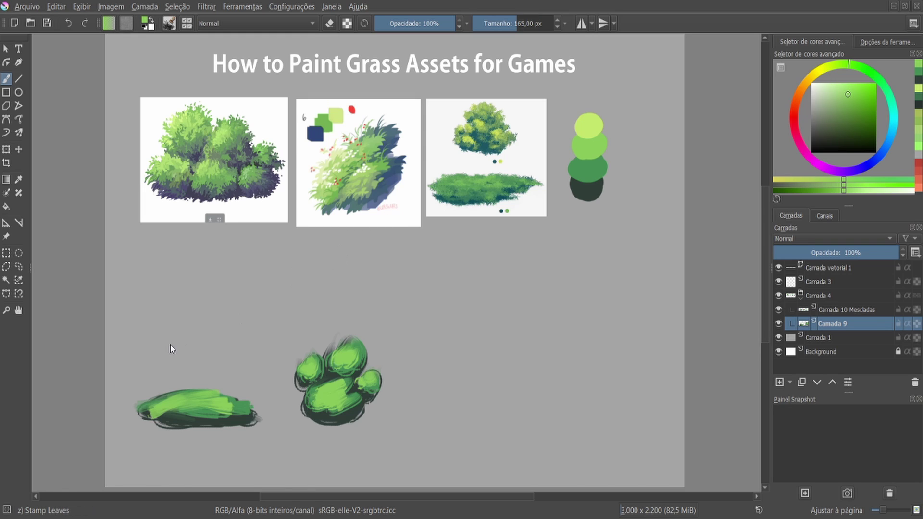
key(plus)
- Zoom in on the grass patch and stamp dark, then lighter, leaves across it
key(plus)
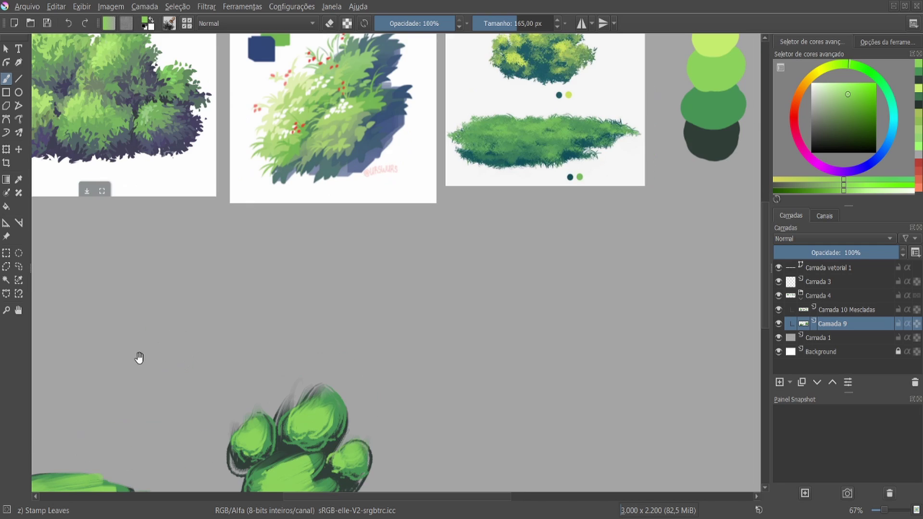
drag(138, 357, 283, 211)
key(plus)
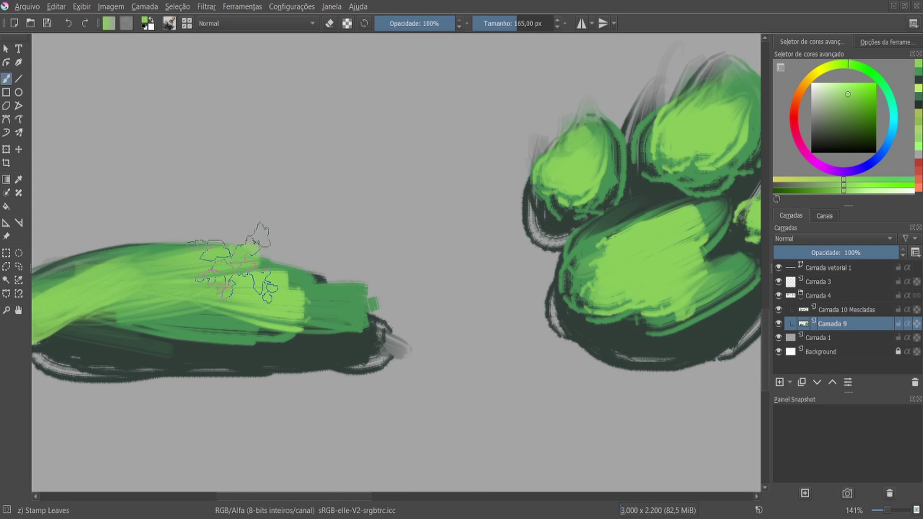
key(plus)
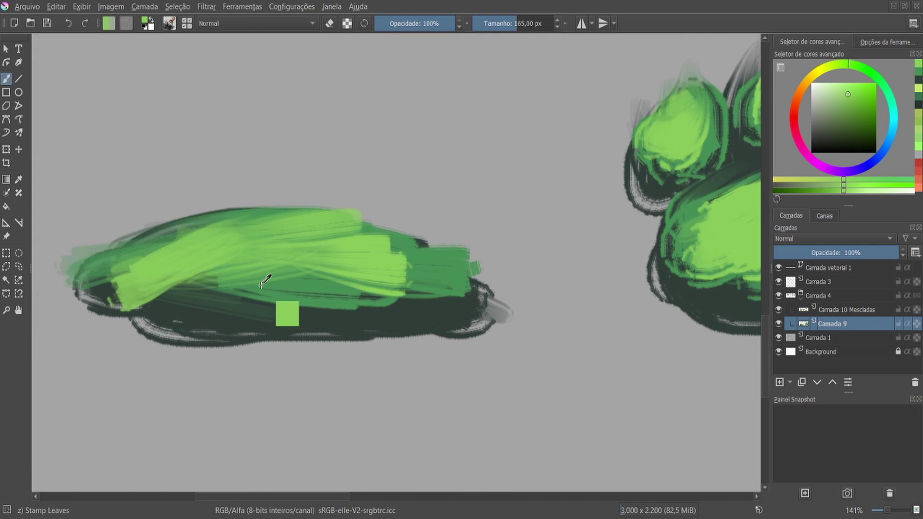
ctrl+click(287, 311)
mouse_move(250, 313)
mouse_down()
mouse_move(284, 291)
mouse_move(430, 317)
mouse_move(202, 318)
mouse_move(86, 293)
mouse_move(176, 315)
mouse_move(336, 327)
mouse_move(96, 308)
mouse_move(158, 288)
mouse_up()
ctrl+click(430, 317)
ctrl+click(412, 269)
mouse_move(433, 312)
mouse_down()
mouse_move(104, 303)
mouse_move(211, 298)
mouse_up()
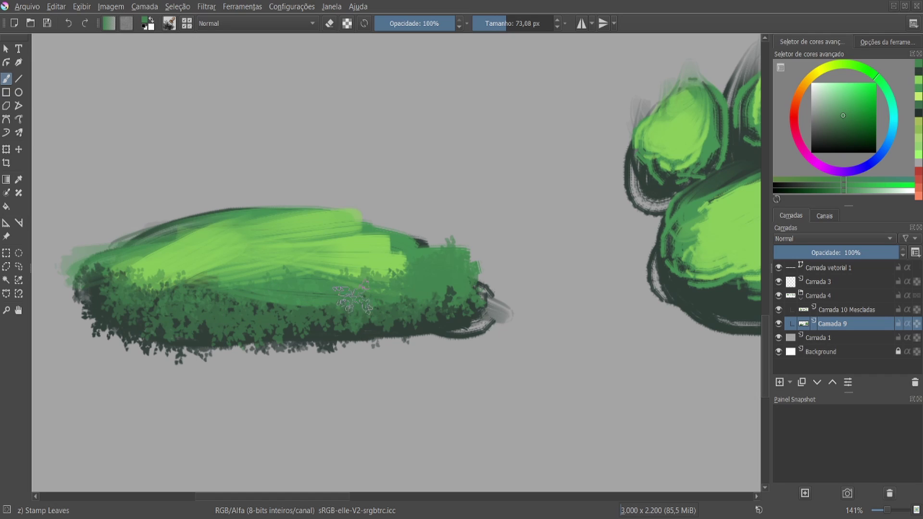
- Lower brush opacity to 70% and stamp mid and grey-green leaves along the lower edge
click(438, 23)
drag(144, 301, 111, 318)
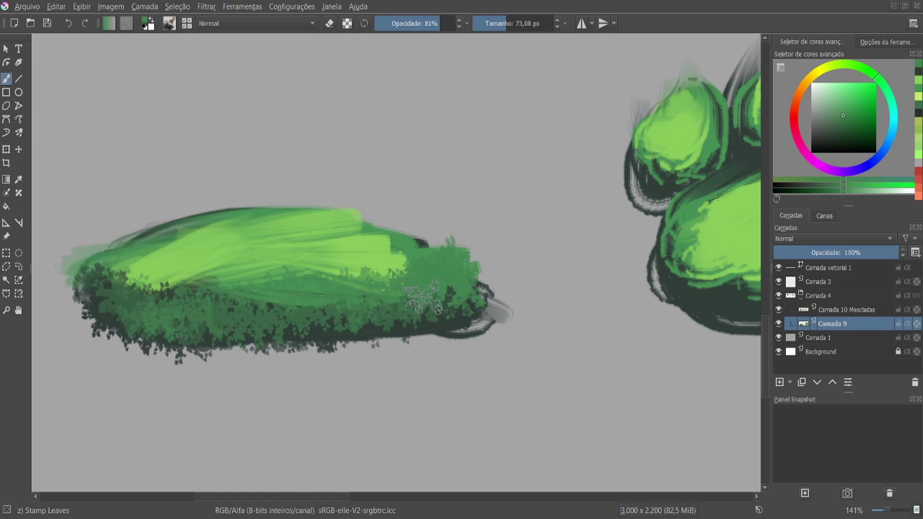
click(437, 23)
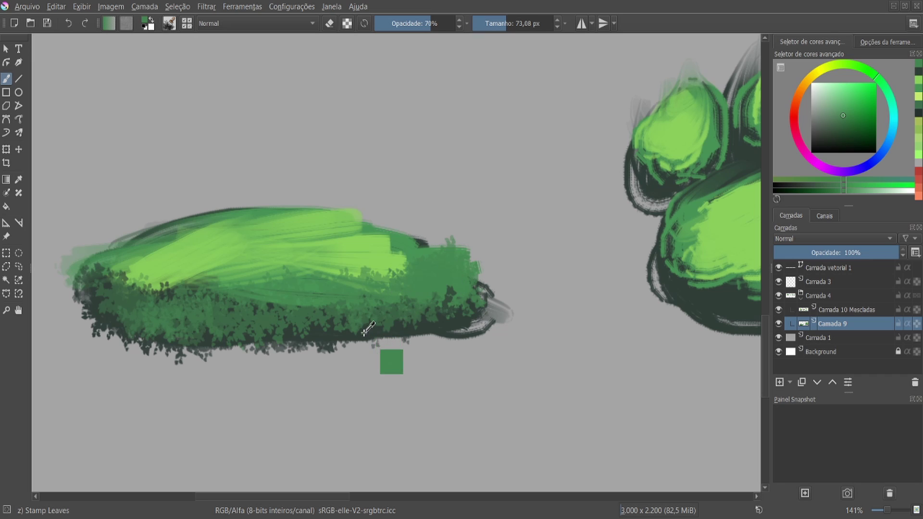
ctrl+click(385, 353)
mouse_move(380, 348)
mouse_down()
mouse_move(121, 330)
mouse_move(394, 331)
mouse_move(481, 298)
mouse_up()
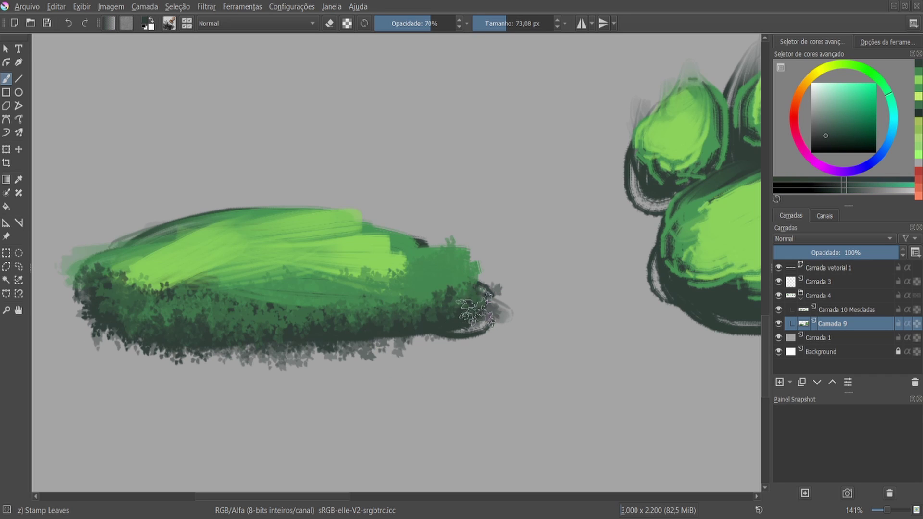
ctrl+click(399, 307)
drag(245, 327, 433, 320)
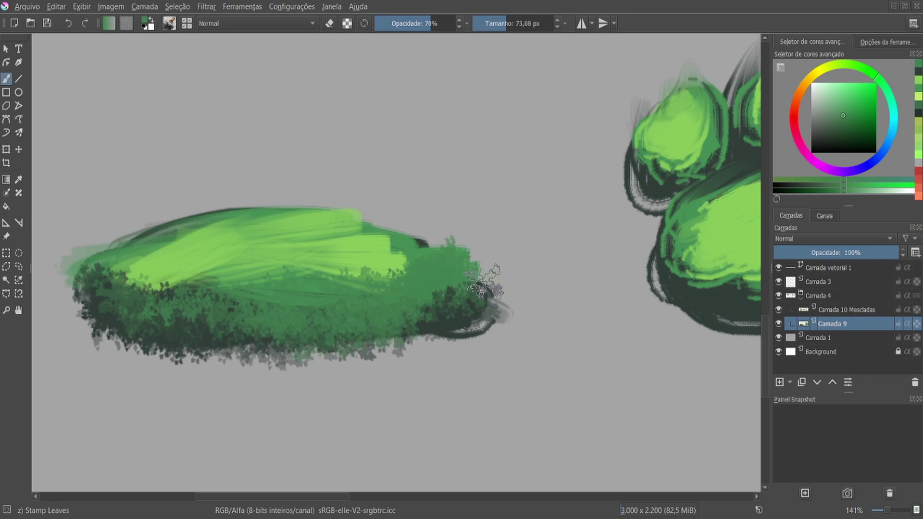
- Add darker and lighter leaf stamps on the patch's right and lower-left edges
ctrl+click(474, 300)
drag(462, 288, 462, 303)
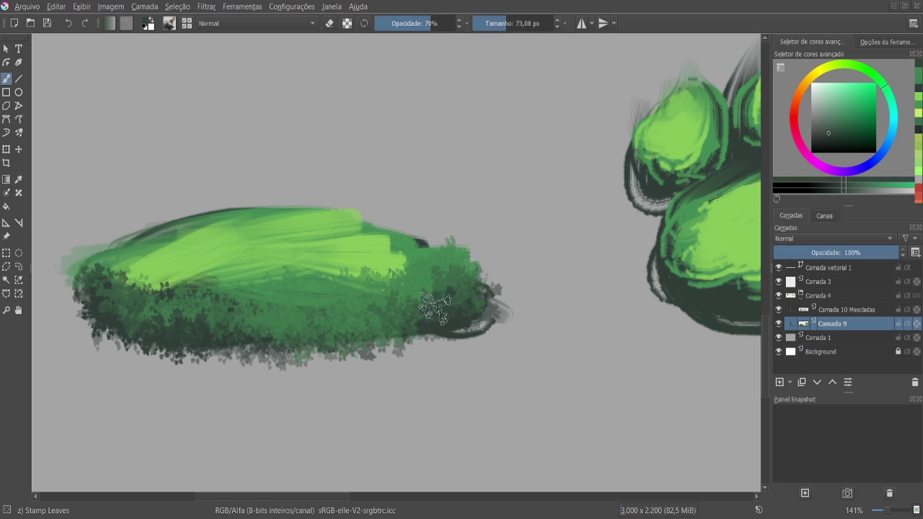
ctrl+click(124, 313)
drag(77, 289, 140, 317)
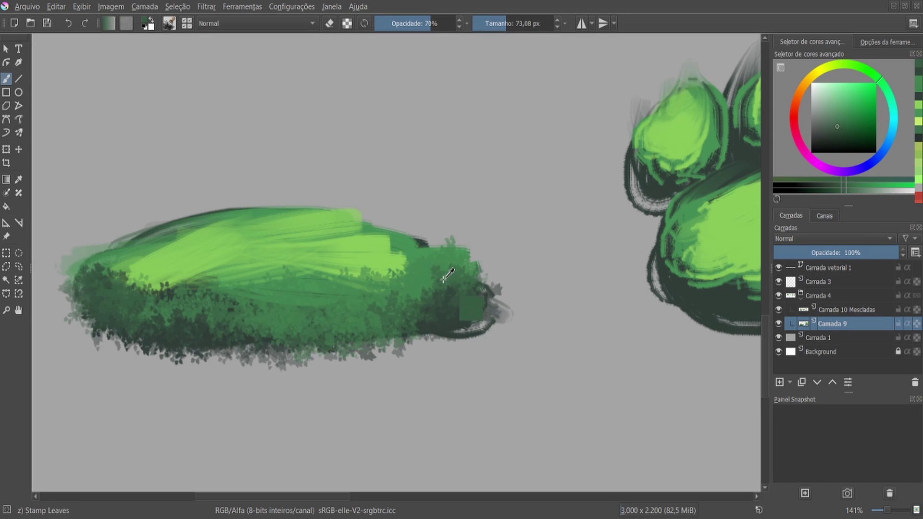
ctrl+click(476, 312)
drag(423, 303, 485, 279)
ctrl+click(485, 283)
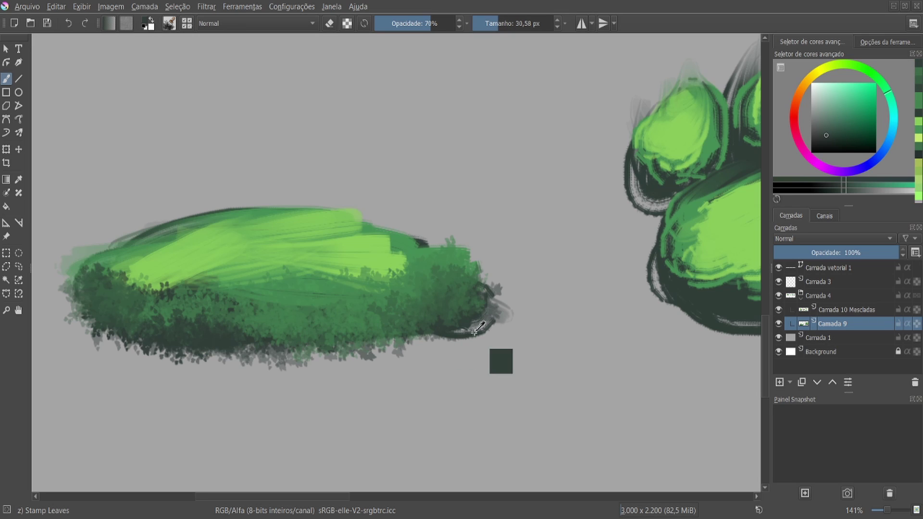
- Enlarge the leaf brush to about 67 px and stamp leaves over the bush's left, right and lower middle
ctrl+click(463, 315)
ctrl+click(200, 339)
drag(176, 331, 212, 331)
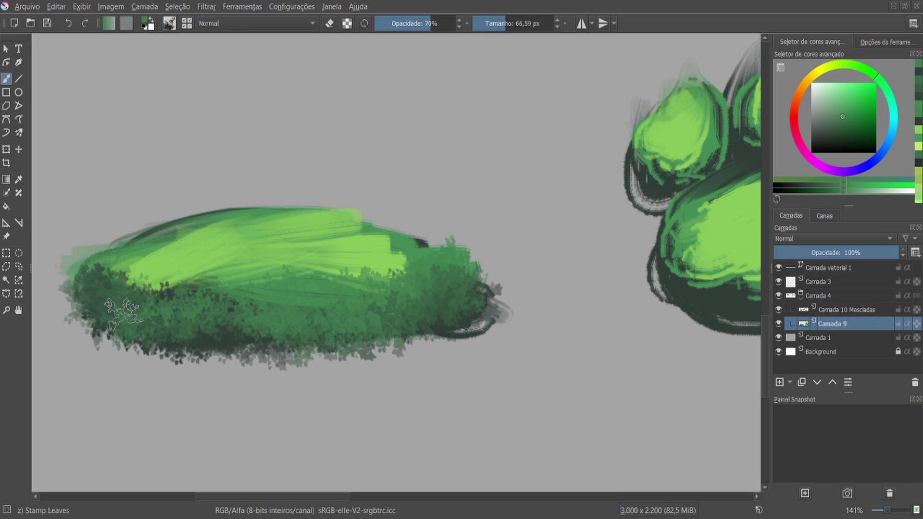
mouse_move(96, 272)
mouse_down()
mouse_move(202, 312)
mouse_move(331, 313)
mouse_up()
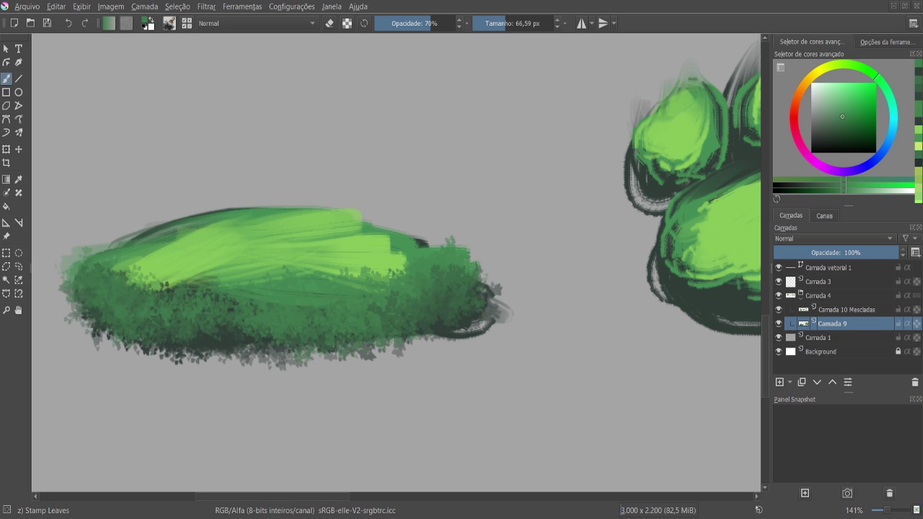
ctrl+click(260, 271)
drag(217, 299, 118, 262)
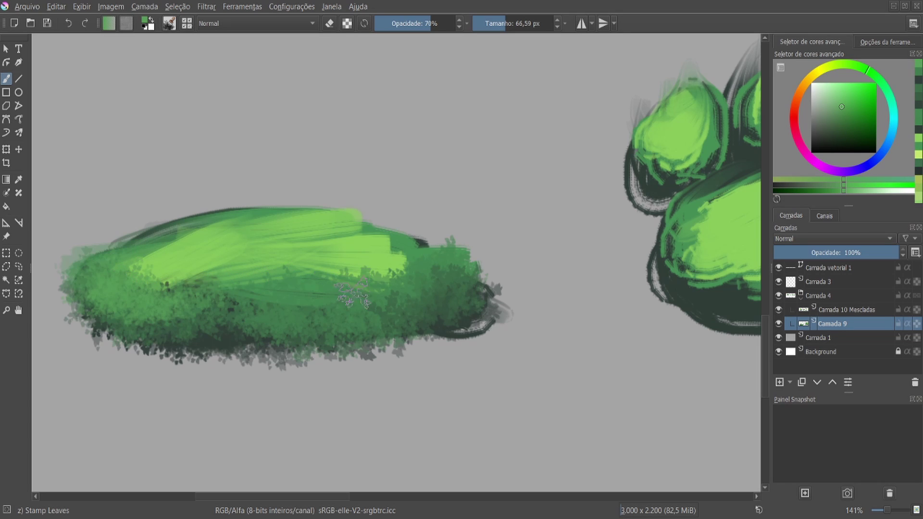
mouse_move(352, 293)
mouse_down()
mouse_move(433, 296)
mouse_move(384, 274)
mouse_up()
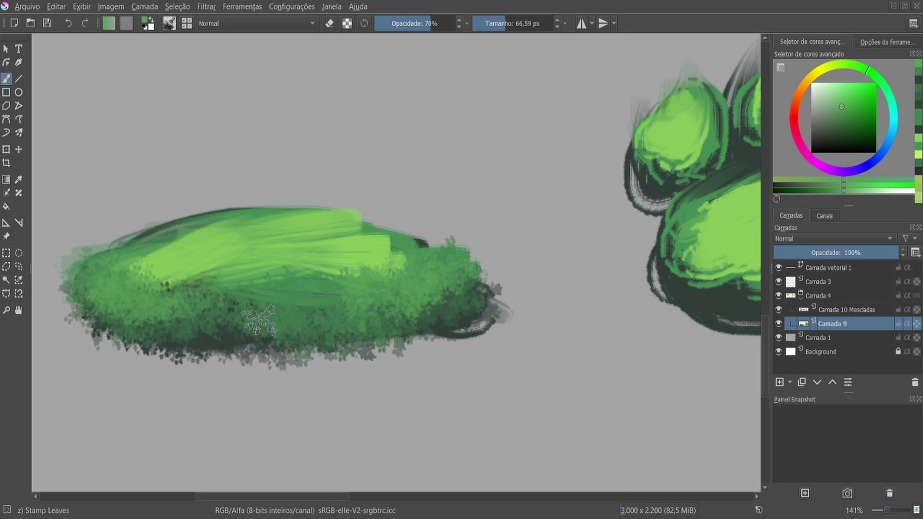
mouse_move(260, 320)
mouse_down()
mouse_move(250, 332)
mouse_move(288, 331)
mouse_move(331, 306)
mouse_up()
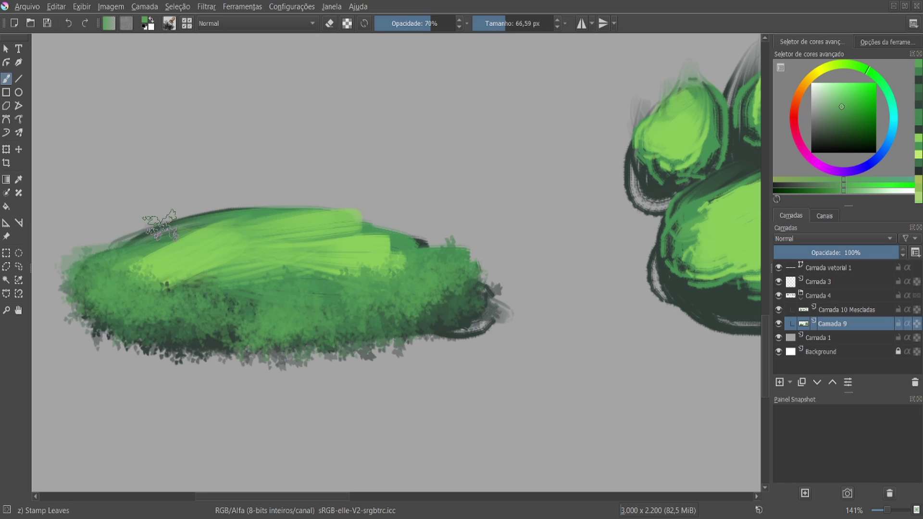
- Stamp light yellow-green leaves across the bush's top edge and middle
mouse_move(123, 233)
mouse_down()
mouse_move(411, 247)
mouse_move(304, 219)
mouse_up()
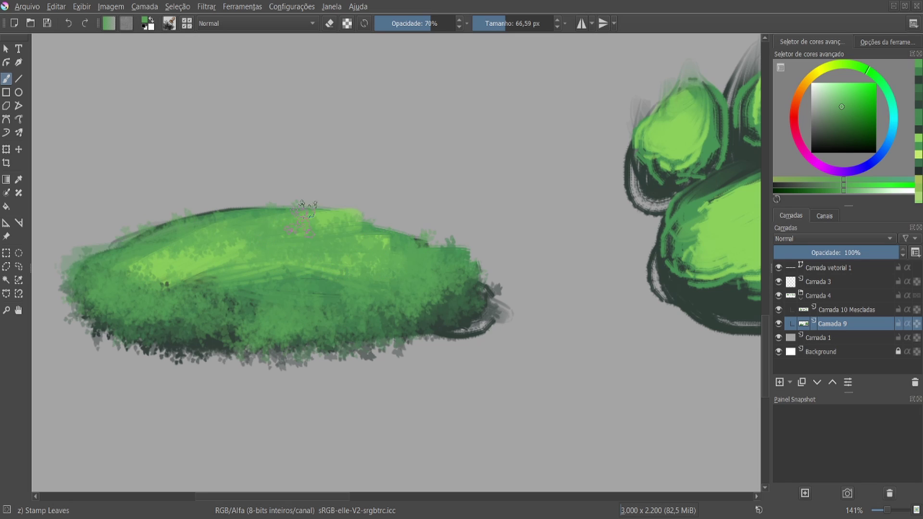
ctrl+click(247, 241)
mouse_move(395, 271)
mouse_down()
mouse_move(304, 291)
mouse_move(433, 259)
mouse_move(327, 276)
mouse_up()
mouse_move(202, 270)
mouse_down()
mouse_move(149, 272)
mouse_move(241, 277)
mouse_move(269, 302)
mouse_move(332, 303)
mouse_up()
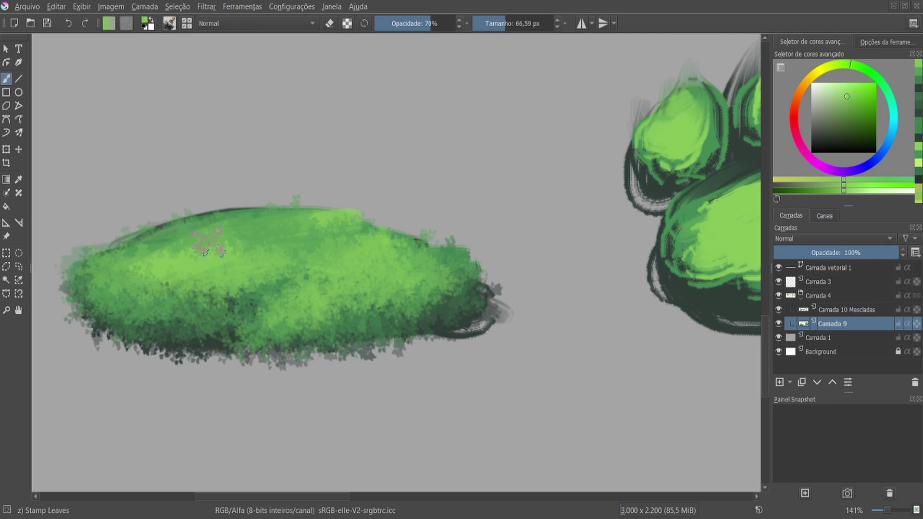
mouse_move(207, 243)
mouse_down()
mouse_move(313, 228)
mouse_move(303, 214)
mouse_move(202, 226)
mouse_move(299, 226)
mouse_move(120, 250)
mouse_move(308, 255)
mouse_move(457, 279)
mouse_up()
ctrl+click(295, 285)
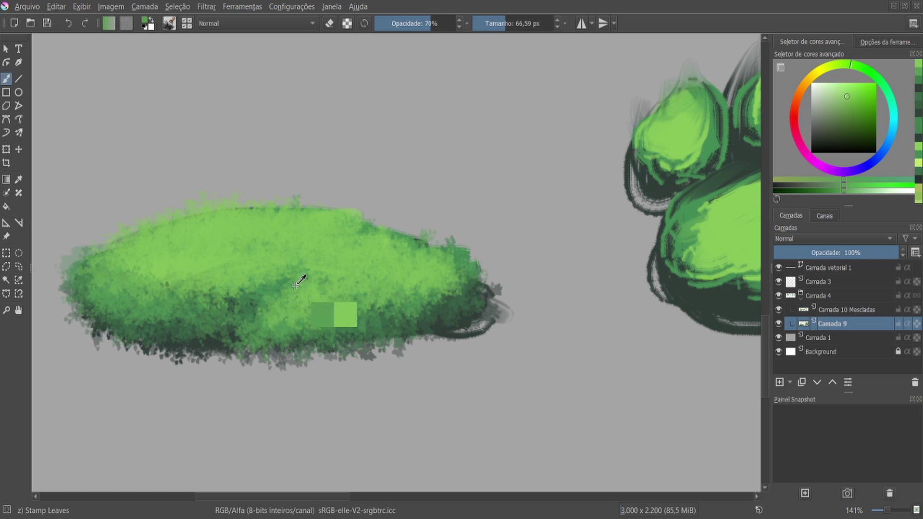
mouse_move(231, 260)
mouse_down()
mouse_move(206, 247)
mouse_move(366, 245)
mouse_move(473, 272)
mouse_up()
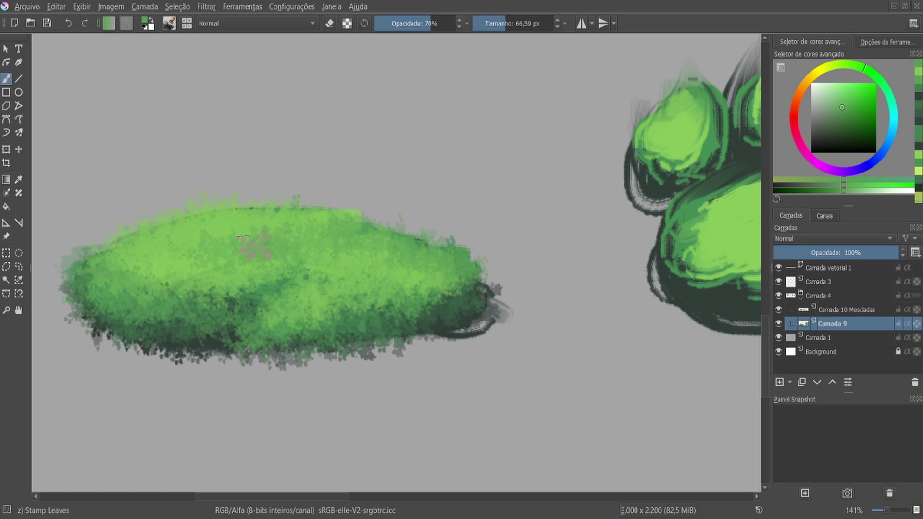
ctrl+click(288, 259)
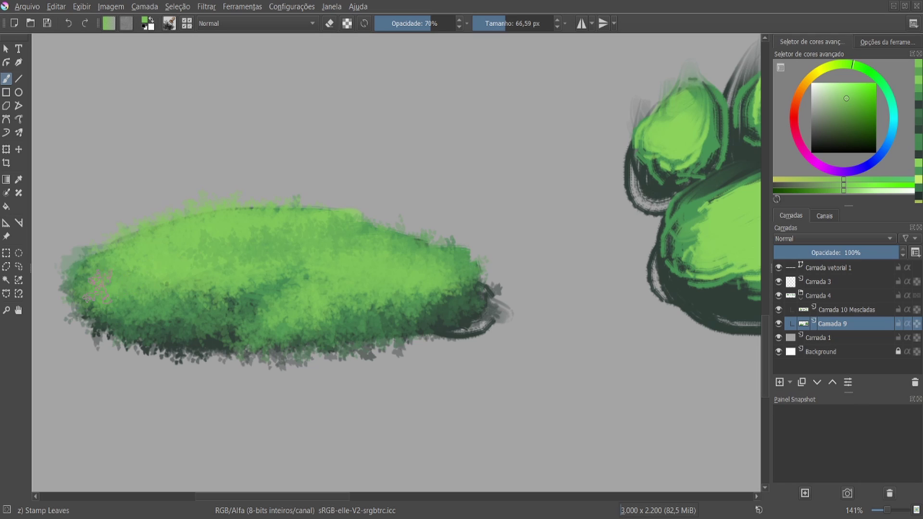
- Fill the bush's lower-right edge with dark green leaf stamps
drag(386, 223, 362, 226)
ctrl+click(437, 325)
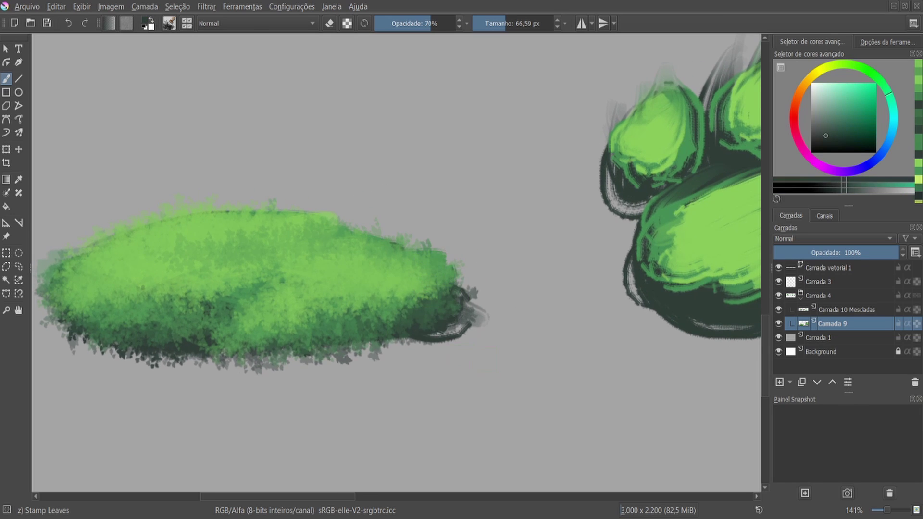
mouse_move(399, 332)
mouse_down()
mouse_move(481, 337)
mouse_move(444, 339)
mouse_up()
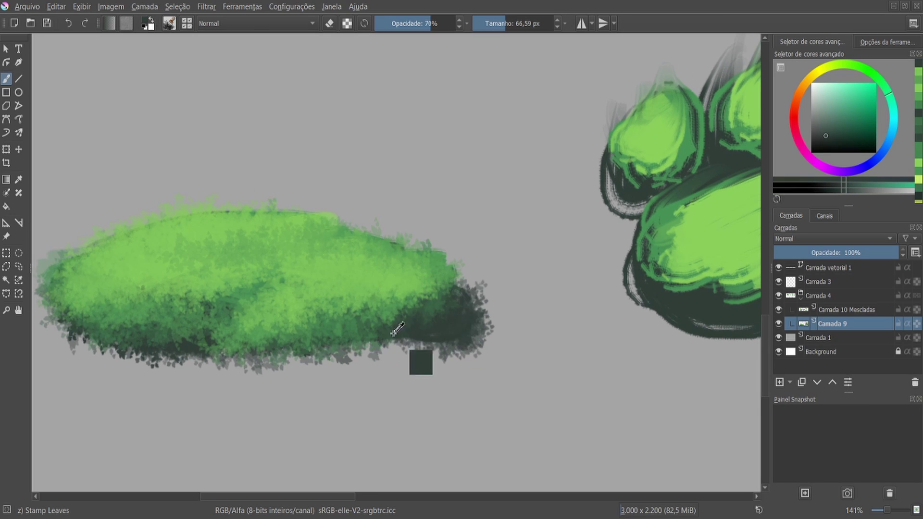
ctrl+click(451, 304)
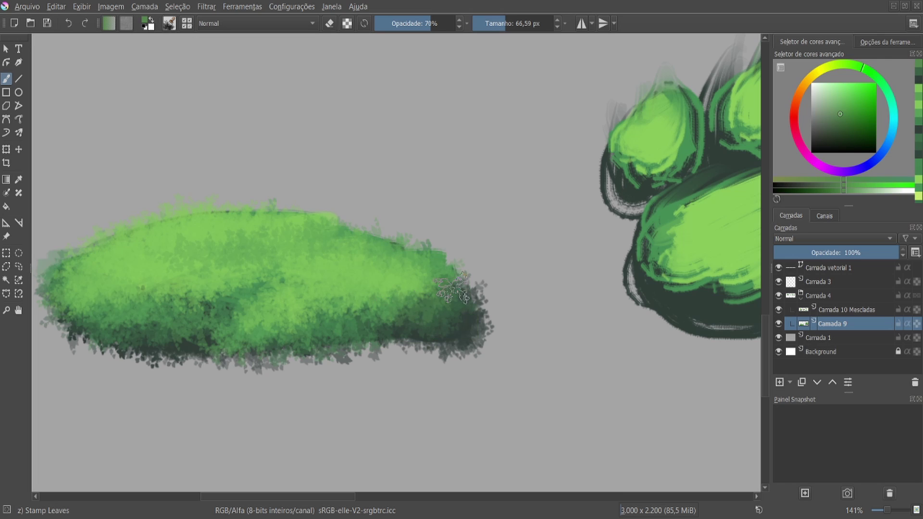
ctrl+click(205, 334)
- Stamp dark grey and teal-green leaves beneath the bush's lower left and lower right
mouse_move(149, 356)
mouse_down()
mouse_move(72, 346)
mouse_move(221, 378)
mouse_move(89, 344)
mouse_up()
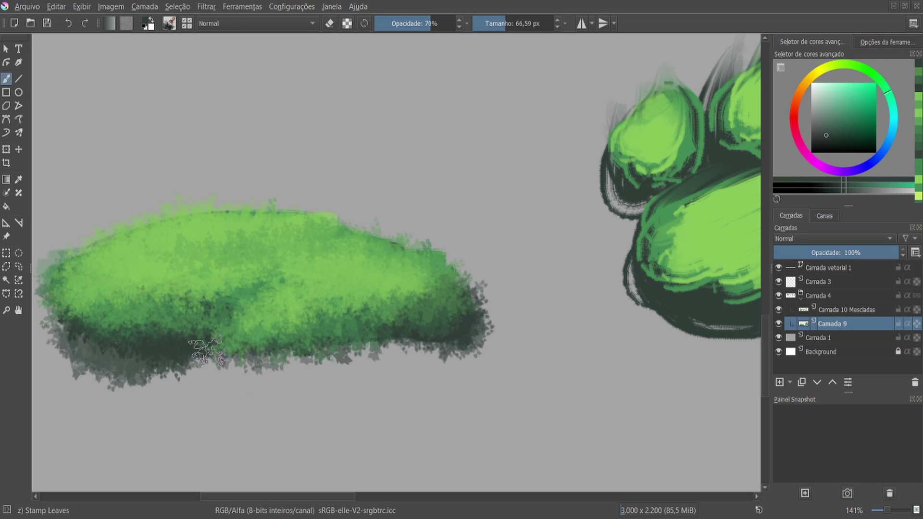
ctrl+click(120, 358)
mouse_move(67, 377)
mouse_down()
mouse_move(147, 363)
mouse_move(356, 376)
mouse_move(385, 366)
mouse_move(183, 375)
mouse_up()
drag(342, 247, 384, 232)
ctrl+click(236, 332)
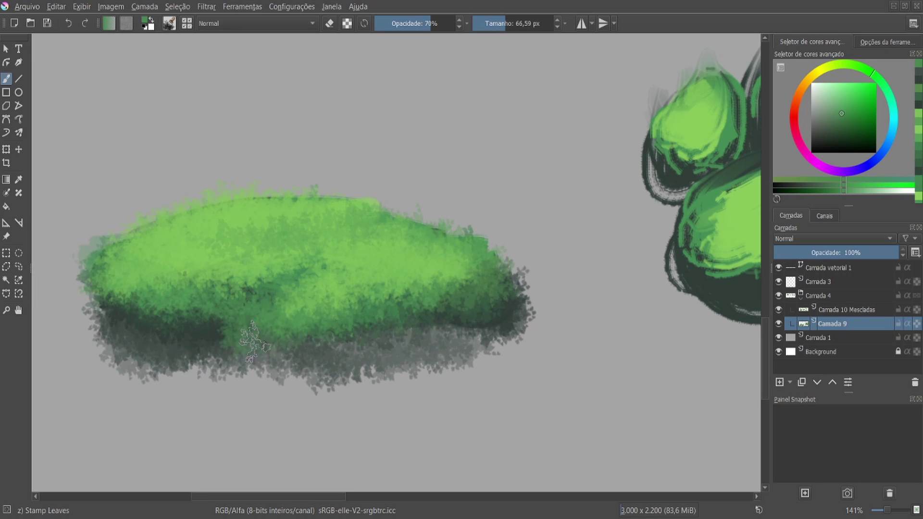
ctrl+click(494, 326)
mouse_move(447, 339)
mouse_down()
mouse_move(422, 363)
mouse_move(308, 375)
mouse_move(207, 355)
mouse_move(457, 384)
mouse_up()
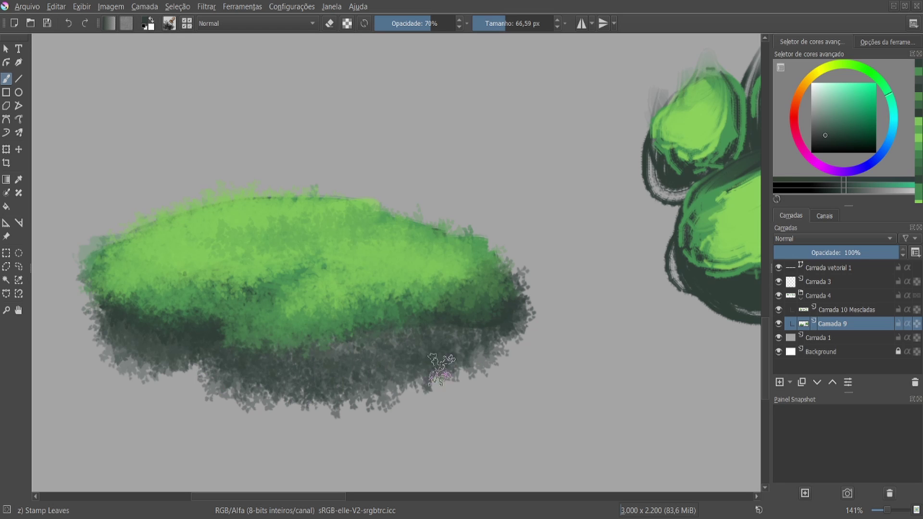
drag(384, 366, 476, 332)
- Sample underside colours and soften the lower dark foliage with grey-green leaves
ctrl+click(461, 330)
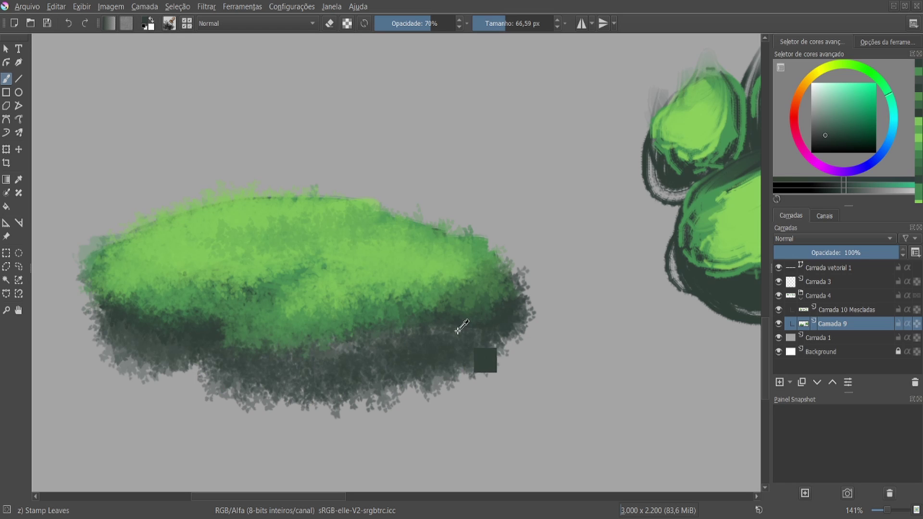
ctrl+click(318, 375)
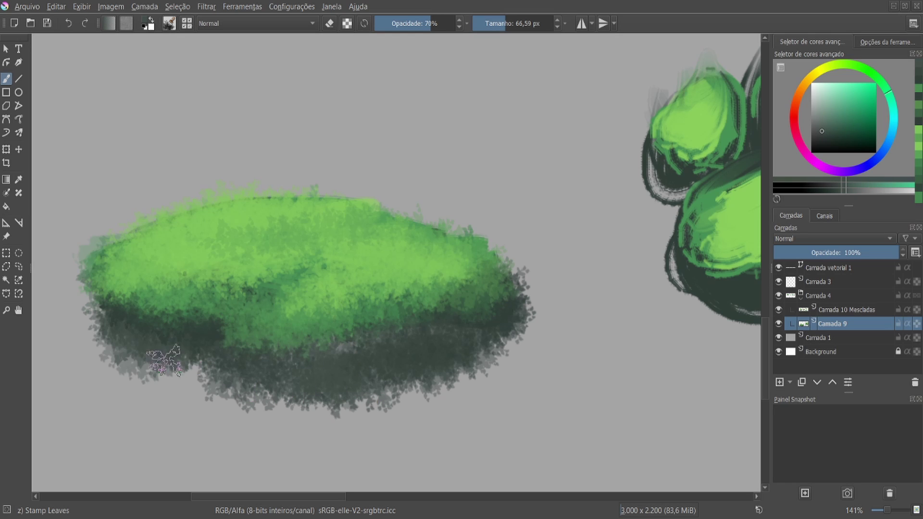
ctrl+click(279, 344)
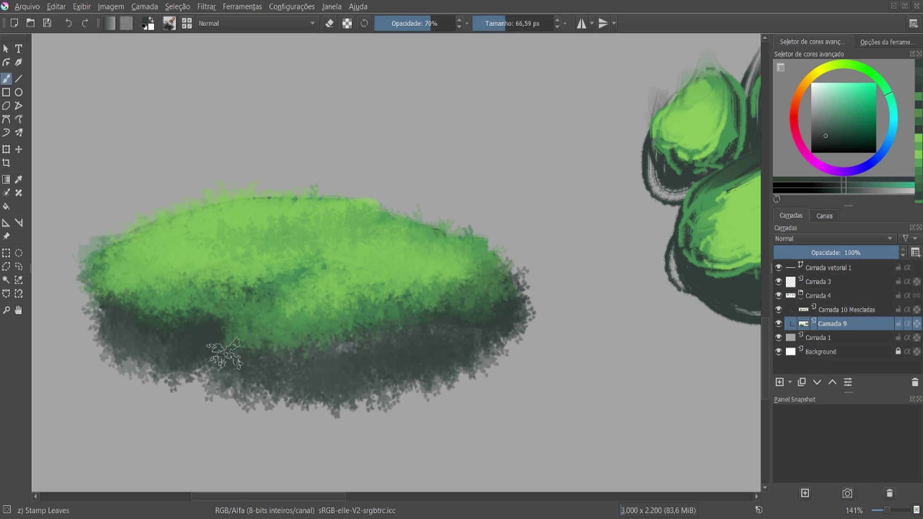
ctrl+click(211, 337)
ctrl+click(223, 376)
mouse_move(223, 376)
mouse_down()
mouse_move(282, 364)
mouse_move(299, 372)
mouse_move(456, 331)
mouse_up()
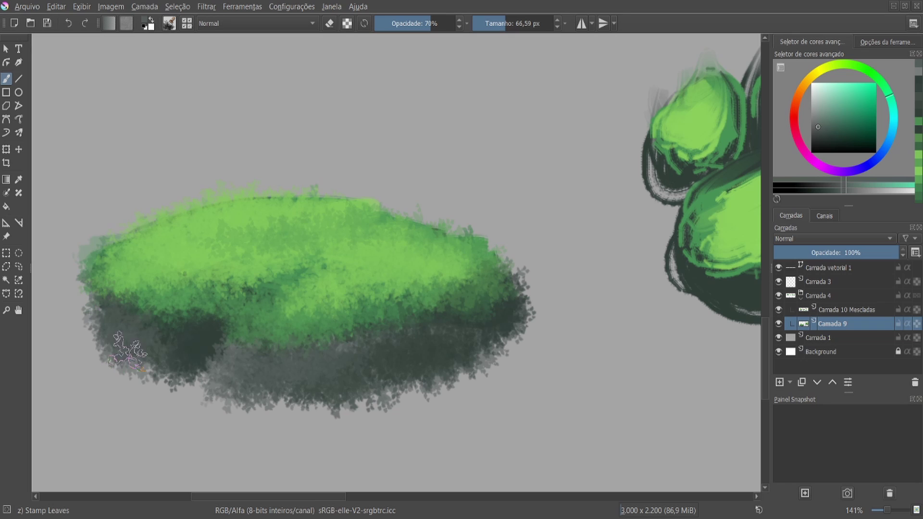
ctrl+click(474, 331)
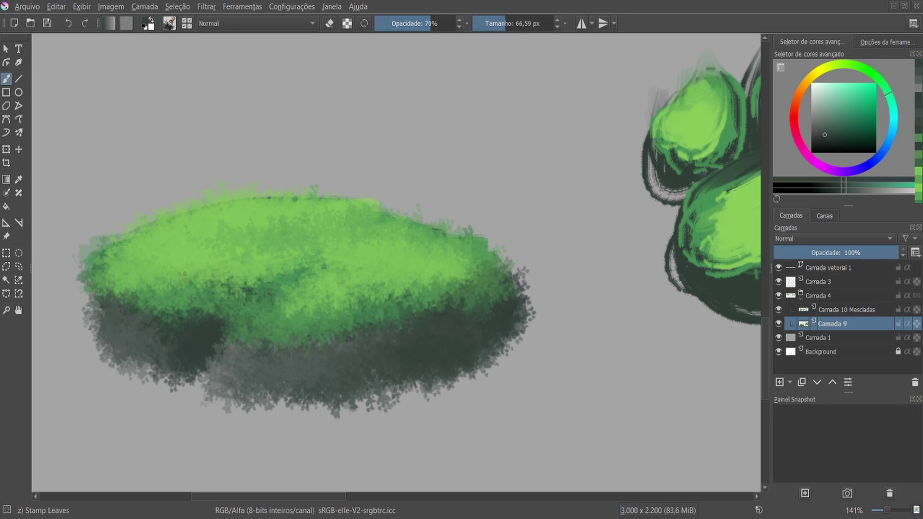
ctrl+click(385, 310)
- Stamp saturated green over the island's dark band and darker green across its upper area
ctrl+click(466, 289)
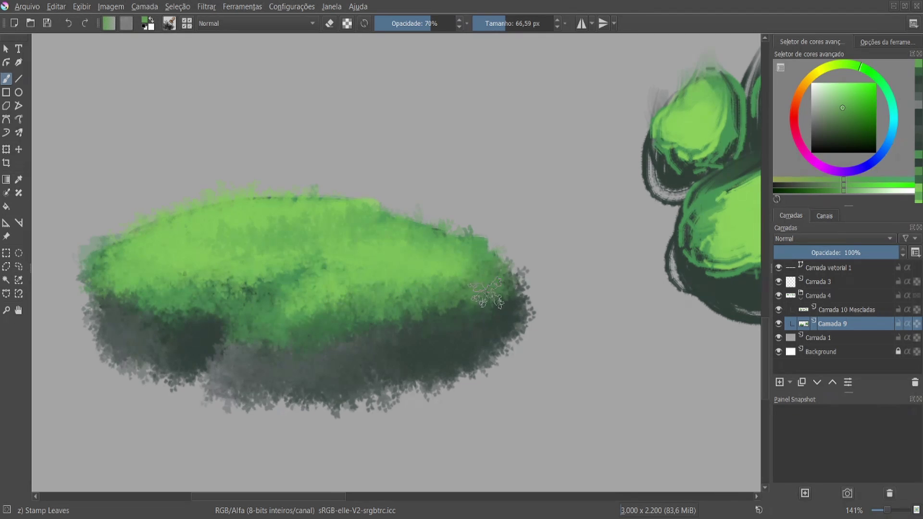
drag(221, 348, 341, 356)
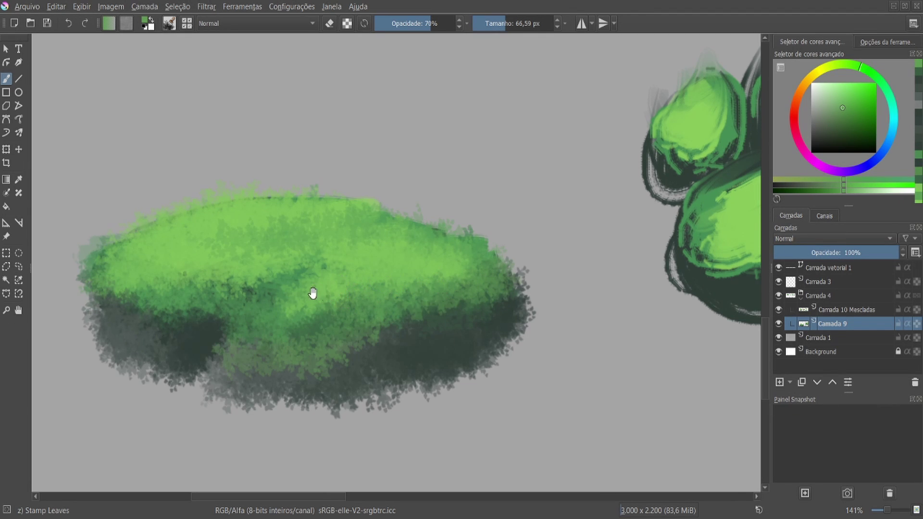
drag(312, 293, 488, 305)
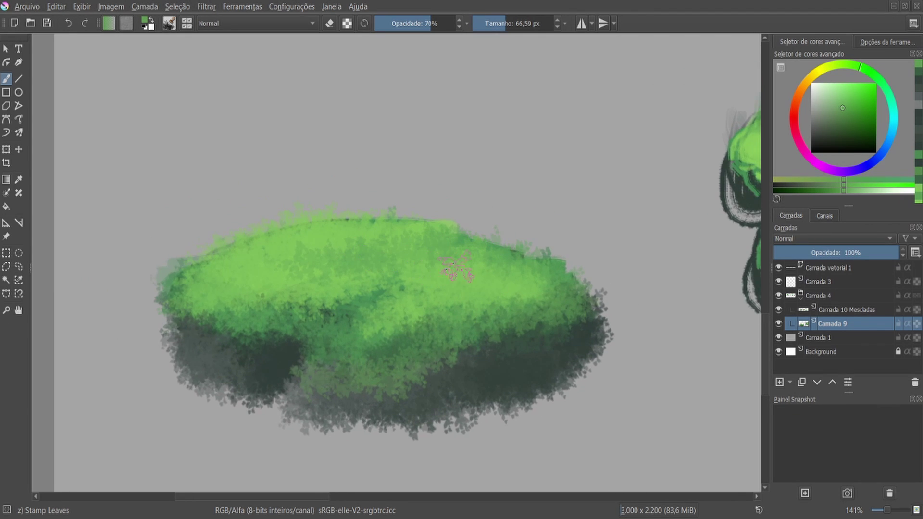
ctrl+click(588, 311)
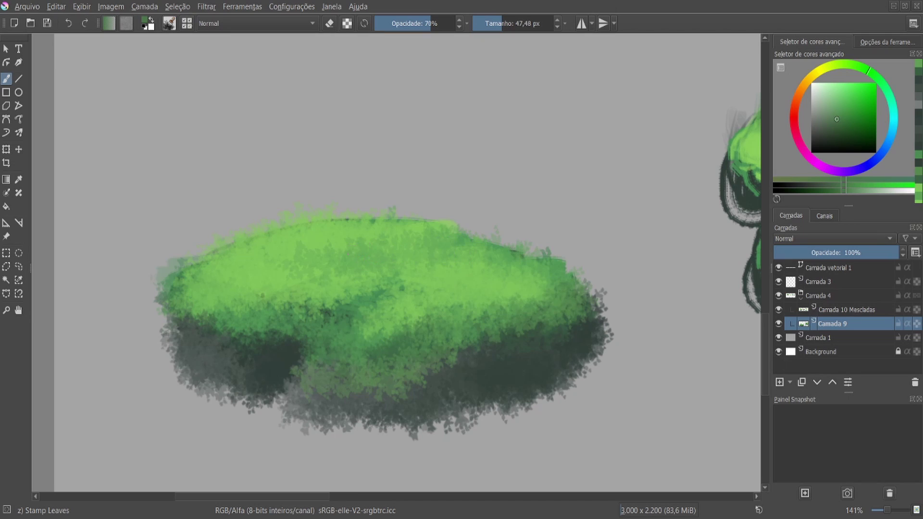
drag(341, 254, 459, 243)
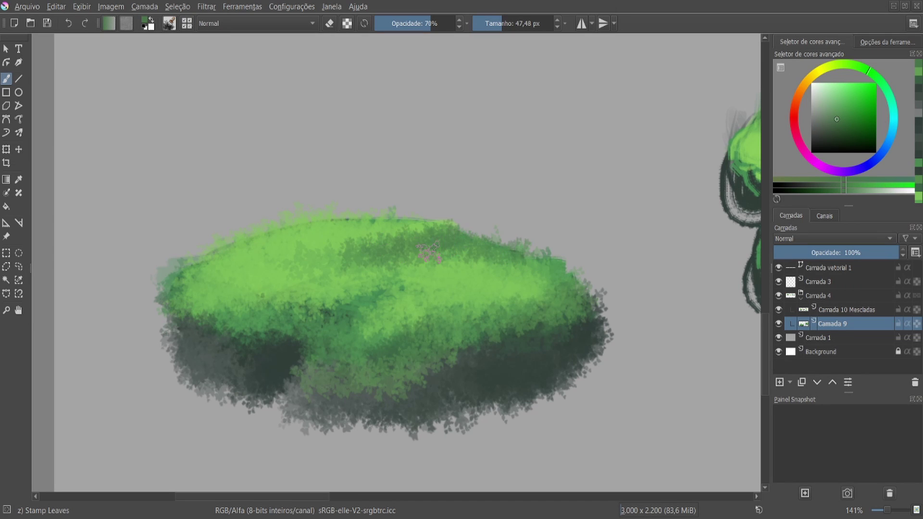
ctrl+click(353, 238)
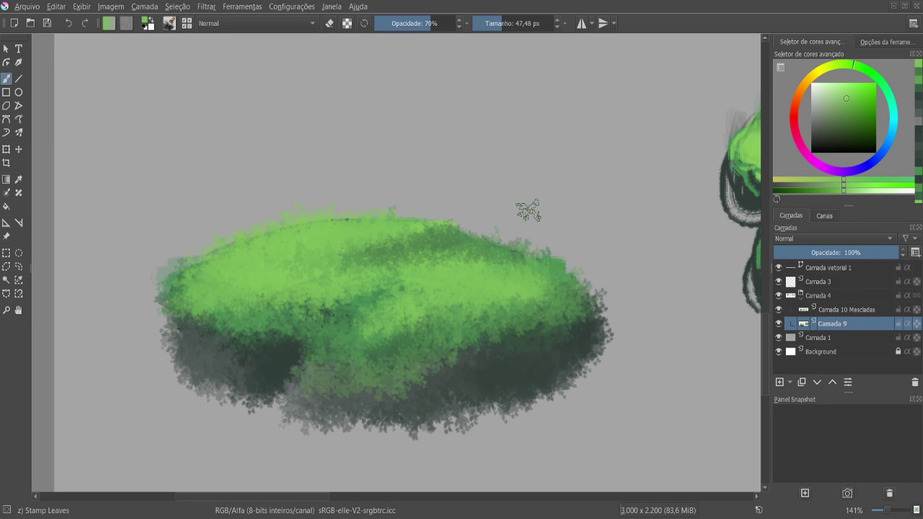
scroll(339, 235, right, 2)
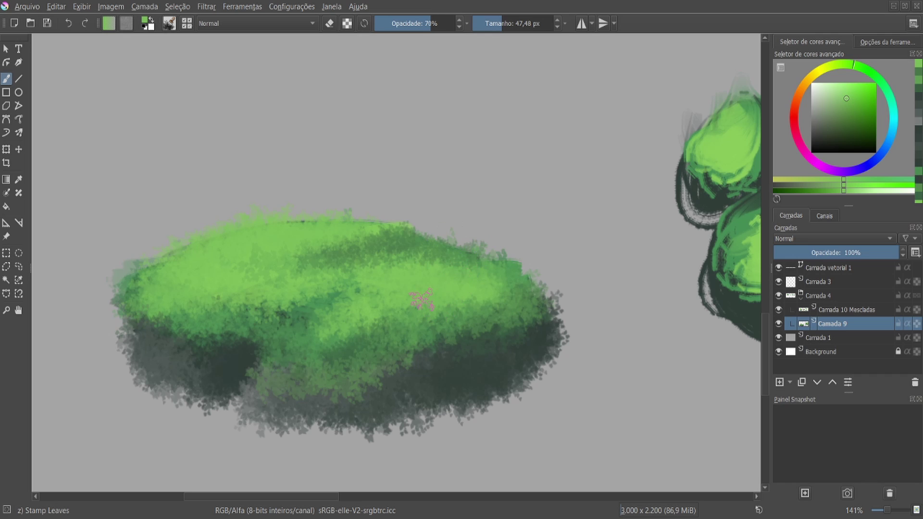
drag(360, 308, 486, 332)
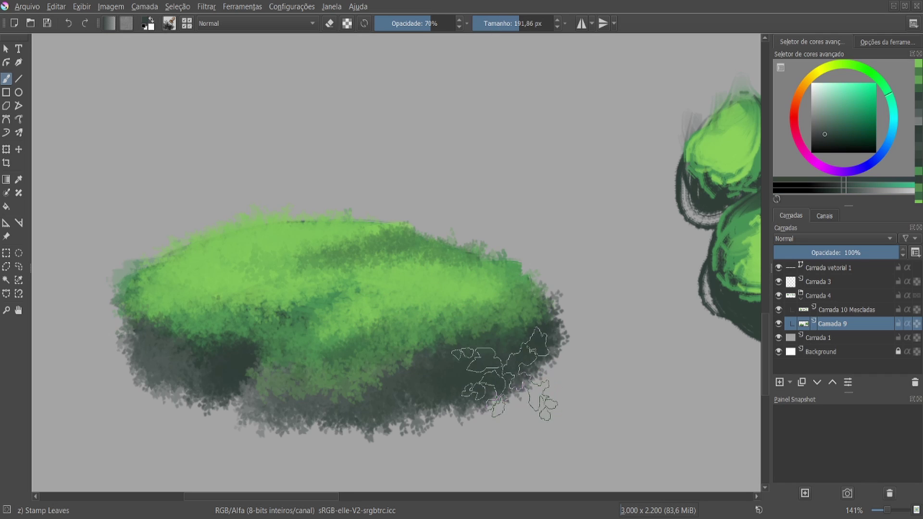
- Stamp dark leaves around the bush's lower right using greens sampled from its shadow
ctrl+click(512, 373)
drag(512, 372, 560, 341)
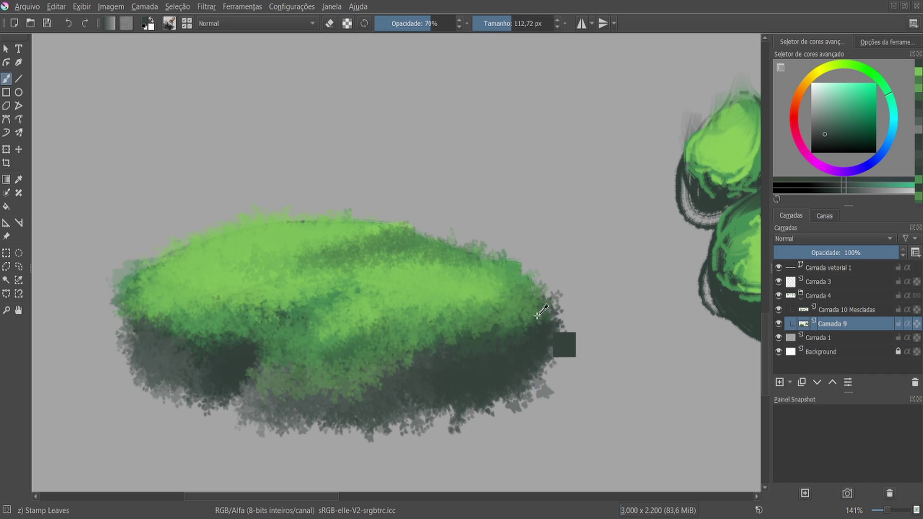
ctrl+click(560, 341)
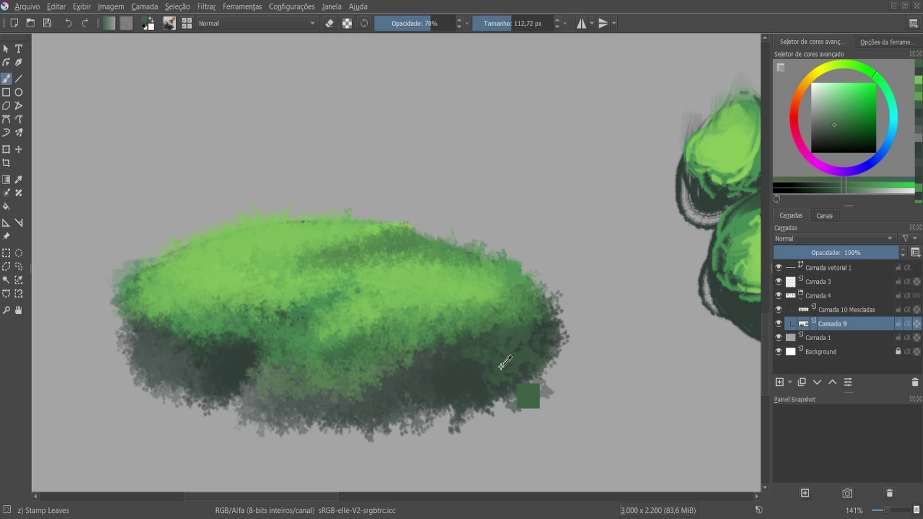
drag(555, 337, 409, 374)
ctrl+click(515, 416)
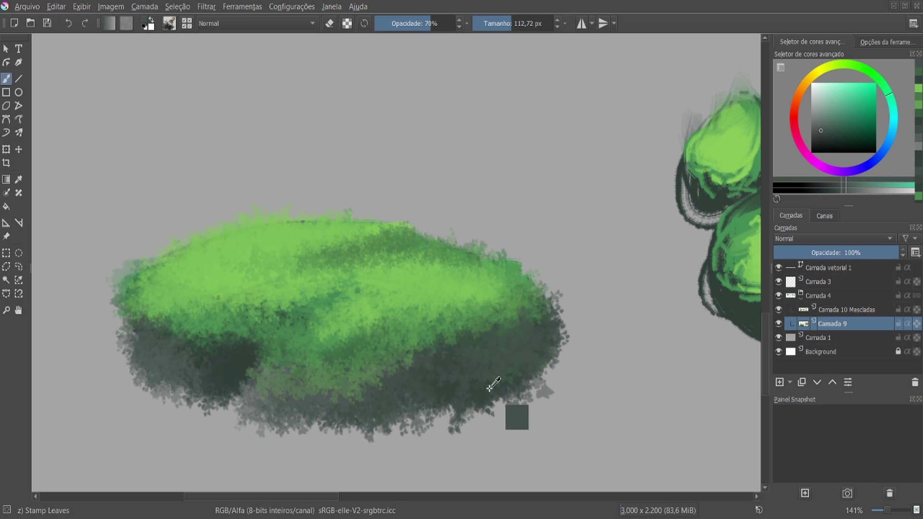
drag(252, 365, 265, 321)
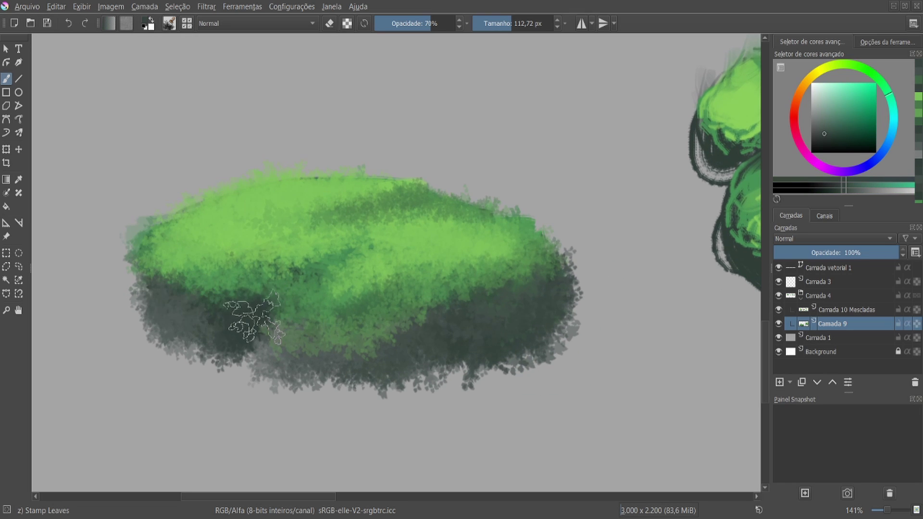
- Stamp light green leaves on the bush's right side, middle-right and top edge
ctrl+click(375, 336)
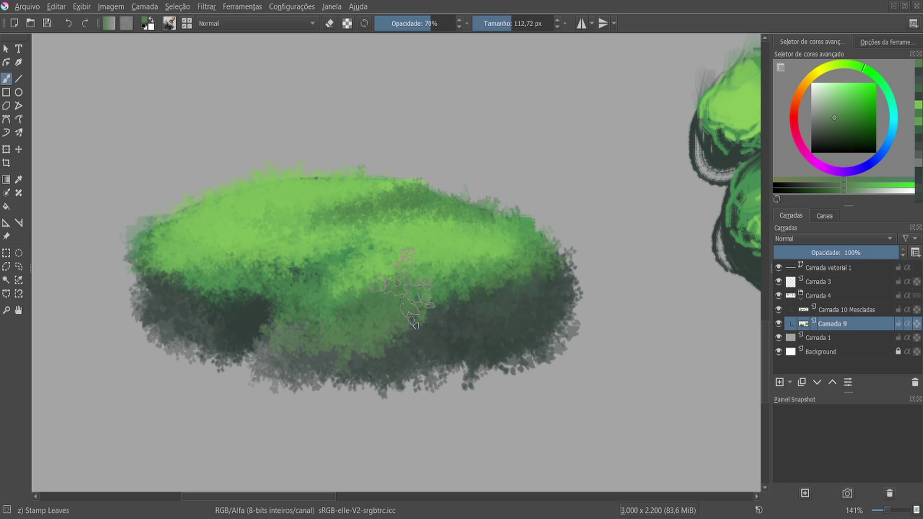
drag(375, 336, 435, 250)
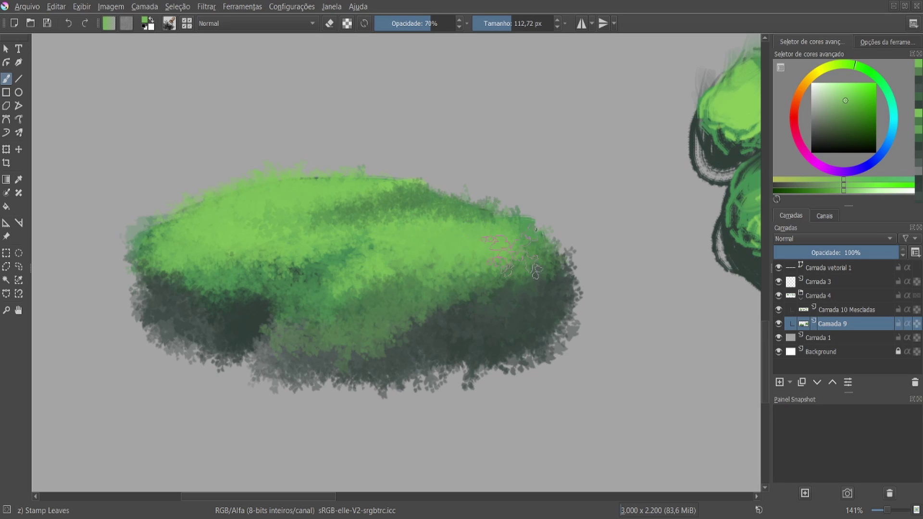
drag(512, 255, 529, 255)
mouse_move(450, 301)
mouse_down()
mouse_move(457, 311)
mouse_move(543, 269)
mouse_move(510, 272)
mouse_move(531, 301)
mouse_up()
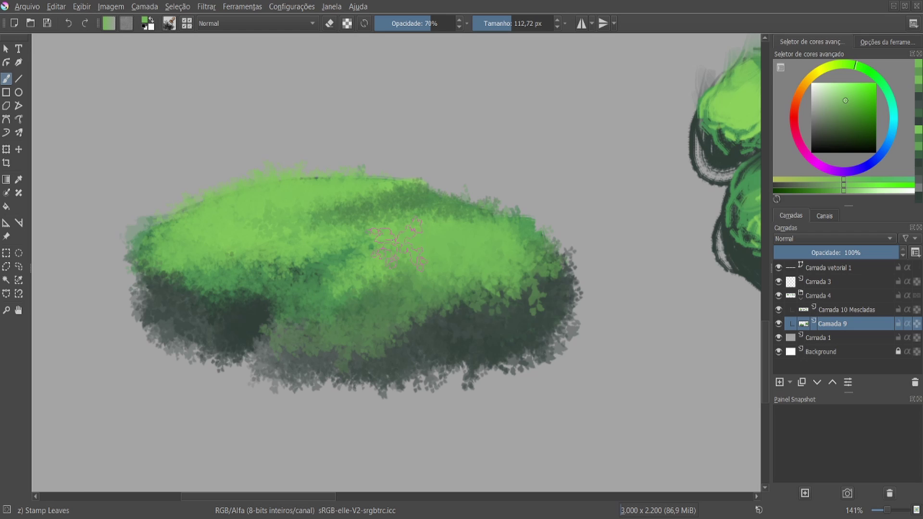
ctrl+click(342, 197)
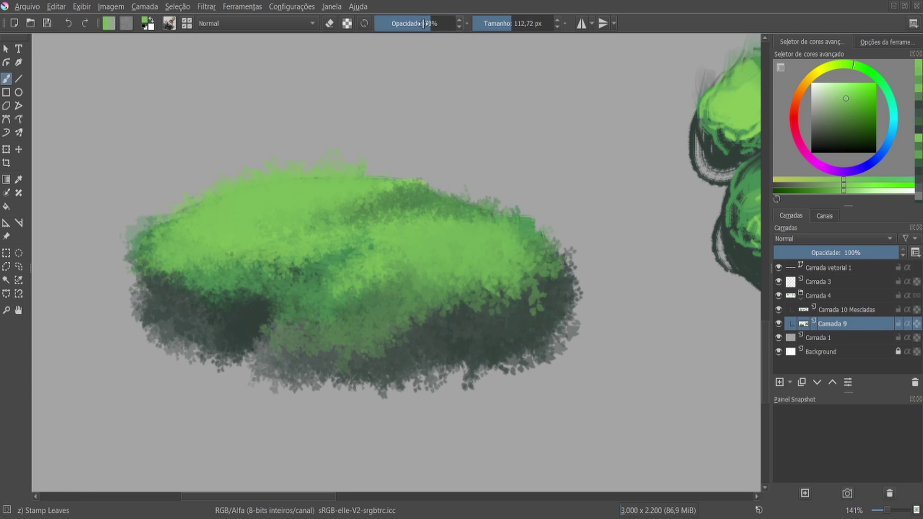
drag(207, 190, 346, 159)
- Stamp light leaves over the bush's upper left and middle, then centre the paw-shaped bush
drag(583, 145, 579, 183)
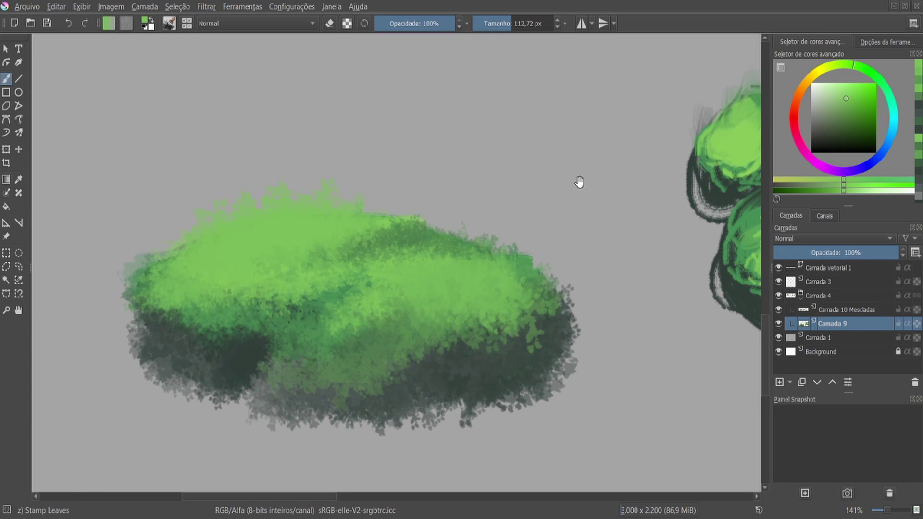
ctrl+click(734, 144)
mouse_move(216, 226)
mouse_down()
mouse_move(305, 213)
mouse_move(241, 227)
mouse_up()
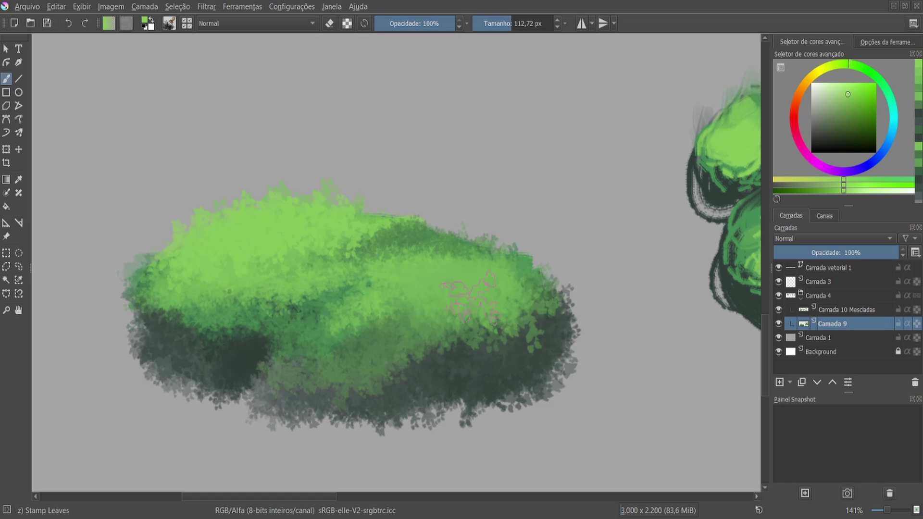
drag(346, 308, 442, 254)
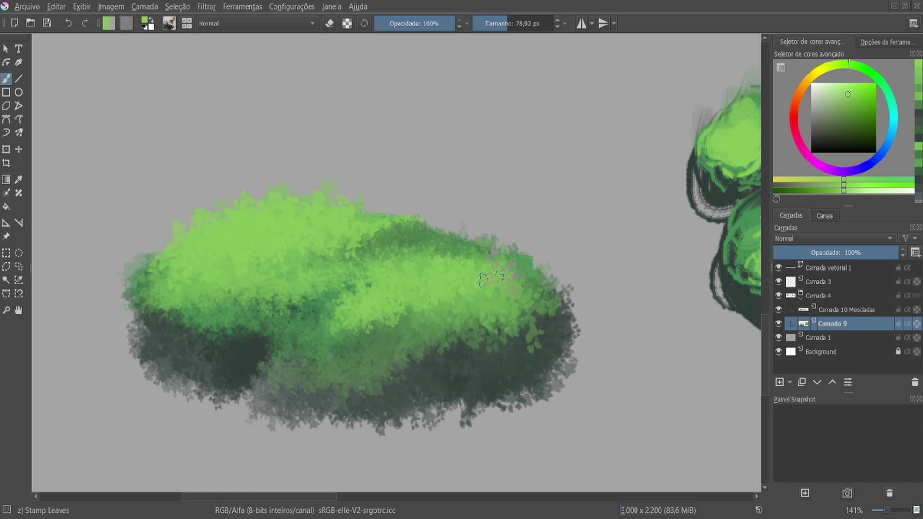
drag(524, 186, 459, 172)
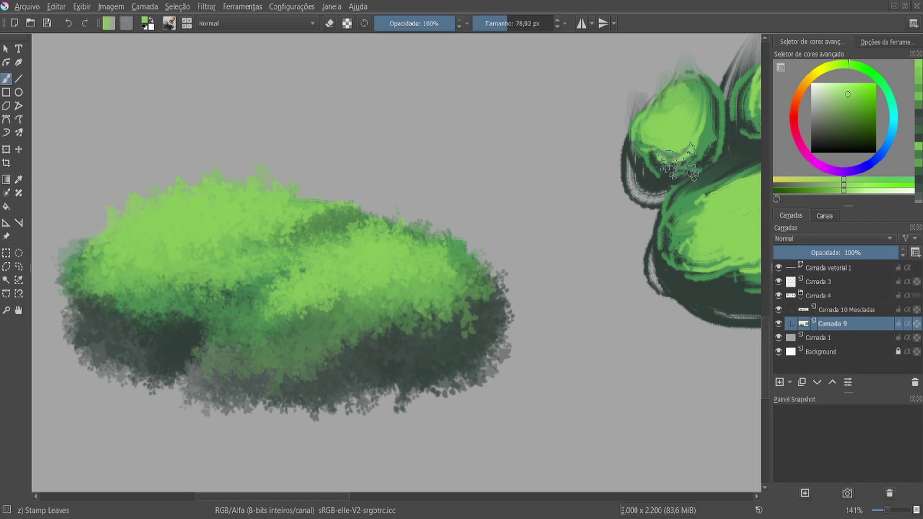
drag(678, 164, 412, 238)
- Stamp dark and mid-green leaves along the big pad's lower-left and bottom edges
ctrl+click(397, 311)
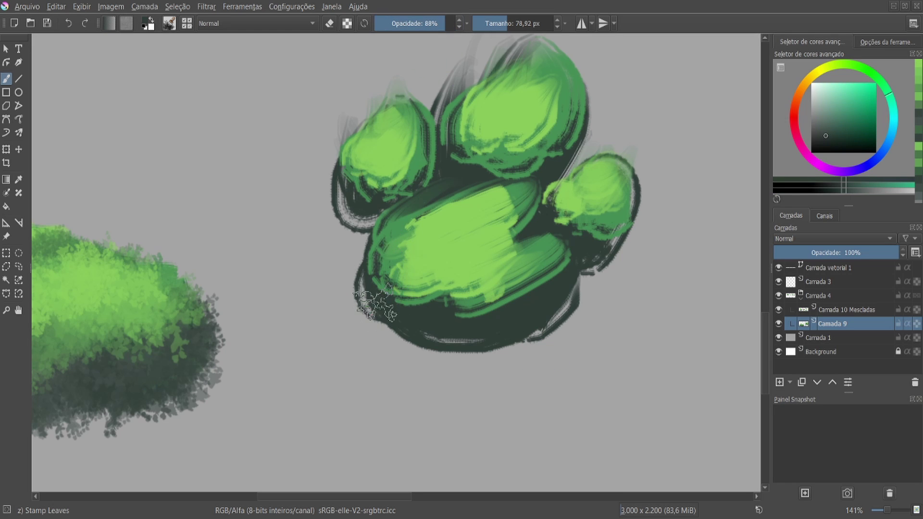
mouse_move(351, 267)
mouse_down()
mouse_move(375, 317)
mouse_move(423, 339)
mouse_move(563, 313)
mouse_up()
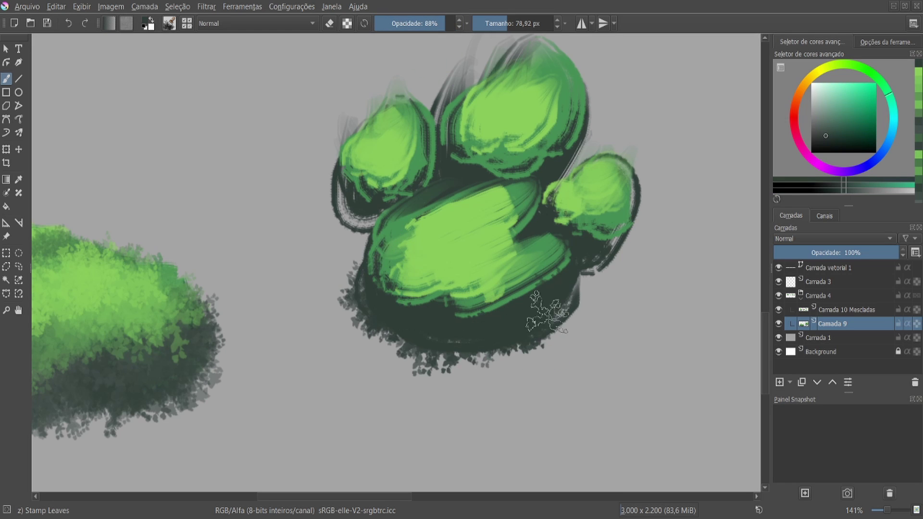
drag(356, 294, 423, 365)
ctrl+click(569, 269)
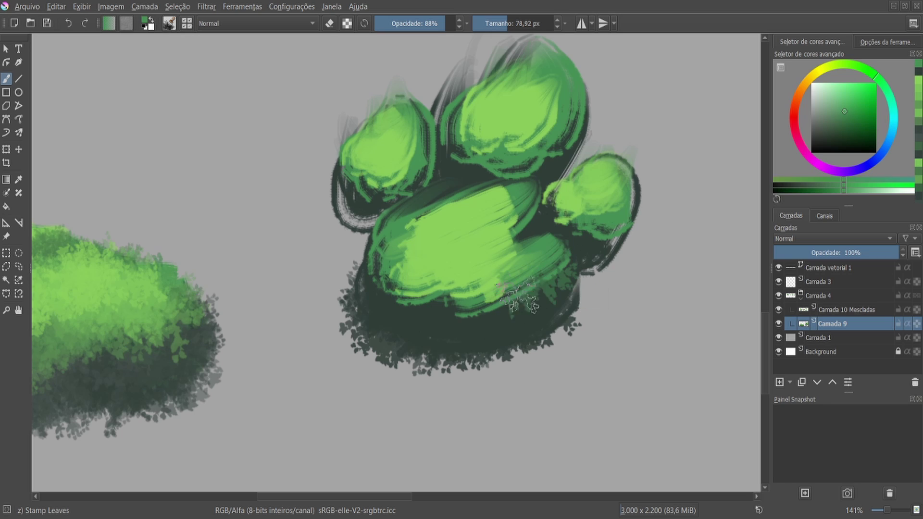
mouse_move(567, 289)
mouse_down()
mouse_move(438, 327)
mouse_move(452, 317)
mouse_up()
ctrl+click(579, 303)
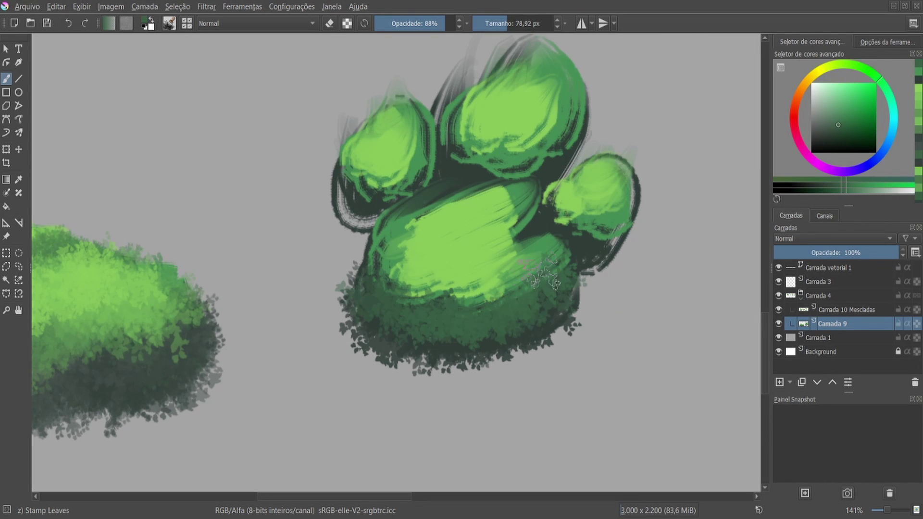
- Add grey-green leaves on the pad's bottom and mid-green leaves up its left edge
ctrl+click(483, 351)
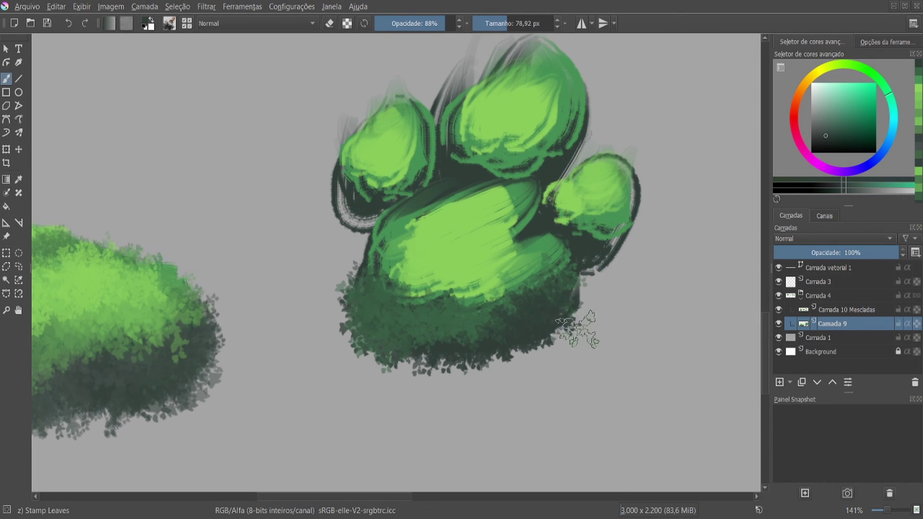
drag(534, 347, 481, 366)
ctrl+click(573, 275)
drag(524, 289, 399, 298)
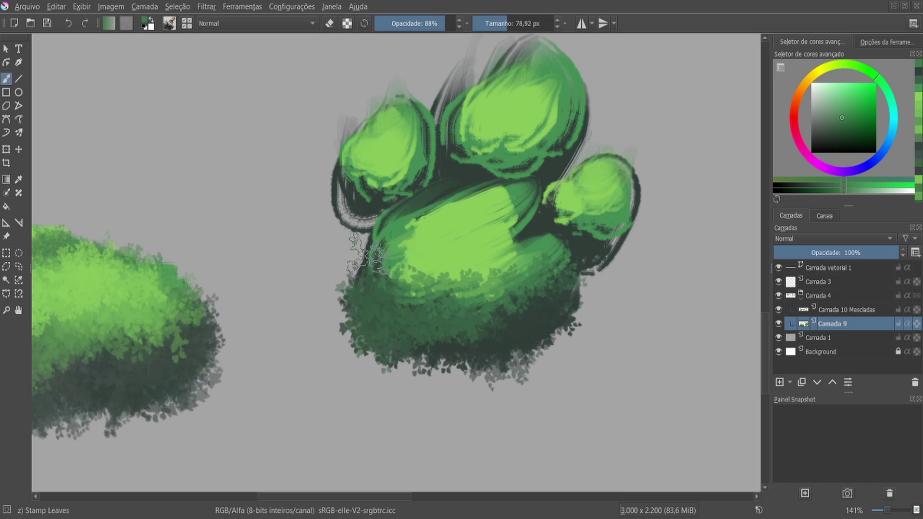
mouse_move(366, 250)
mouse_down()
mouse_move(534, 264)
mouse_move(539, 303)
mouse_move(505, 262)
mouse_move(394, 212)
mouse_move(534, 245)
mouse_up()
- Brighten the pad's upper centre with light yellowish-green leaf stamps
ctrl+click(481, 226)
mouse_move(394, 202)
mouse_down()
mouse_move(496, 253)
mouse_move(384, 183)
mouse_up()
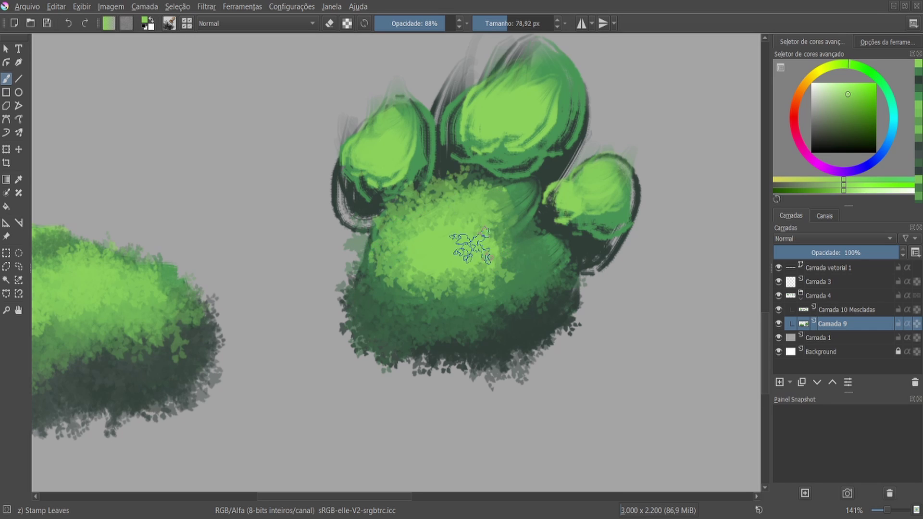
mouse_move(399, 279)
mouse_down()
mouse_move(351, 327)
mouse_move(481, 269)
mouse_move(476, 187)
mouse_up()
ctrl+click(525, 327)
drag(524, 221, 428, 283)
ctrl+click(428, 284)
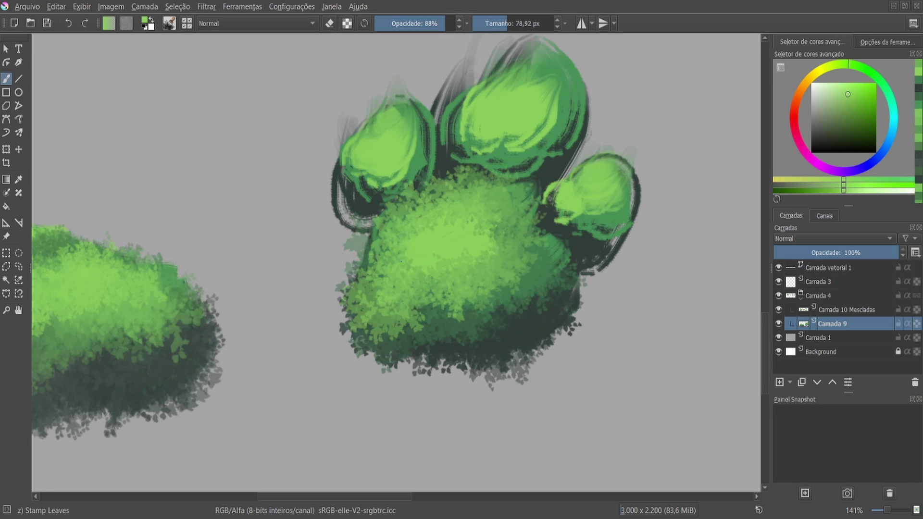
mouse_move(385, 241)
mouse_down()
mouse_move(471, 183)
mouse_move(510, 250)
mouse_up()
- Stamp dark leaves on the right toe pad's lower right and light leaves on its top
drag(542, 302, 505, 300)
ctrl+click(529, 300)
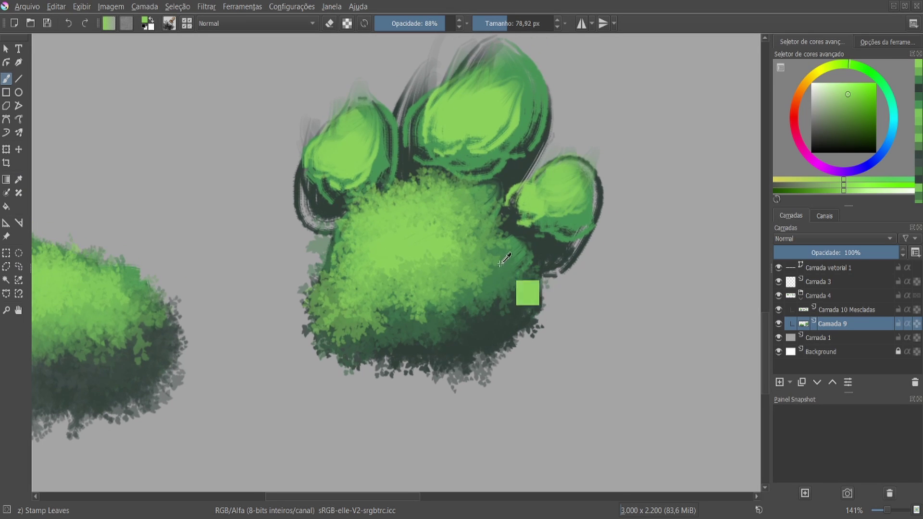
mouse_move(536, 236)
mouse_down()
mouse_move(490, 279)
mouse_move(539, 308)
mouse_up()
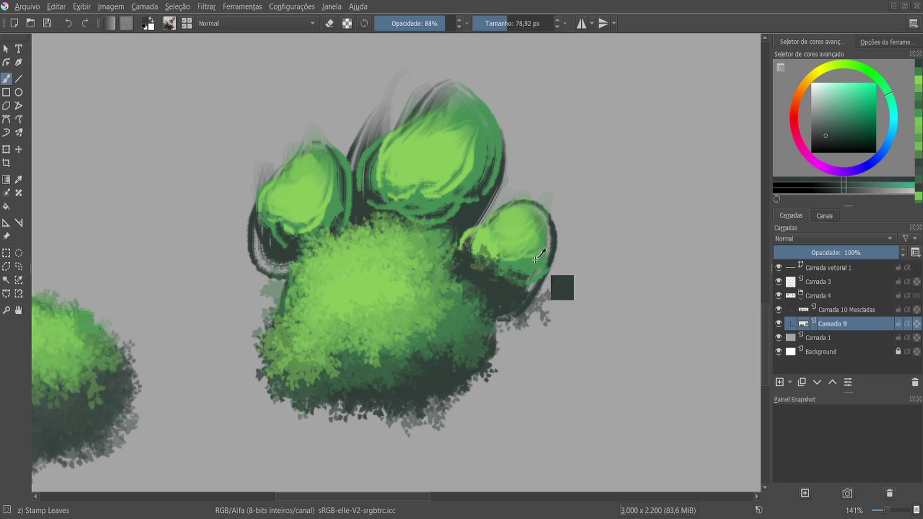
ctrl+click(543, 289)
mouse_move(510, 260)
mouse_down()
mouse_move(524, 286)
mouse_move(548, 240)
mouse_move(517, 284)
mouse_up()
ctrl+click(522, 250)
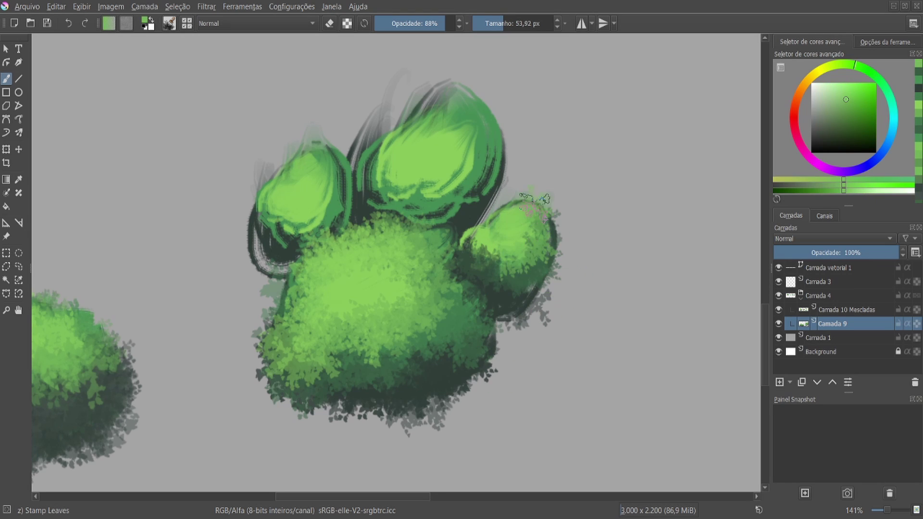
ctrl+click(454, 253)
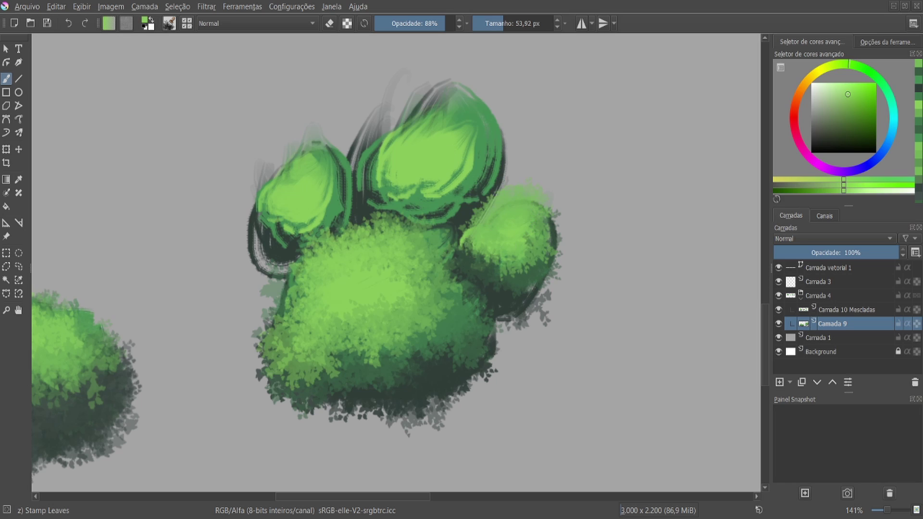
mouse_move(519, 226)
mouse_down()
mouse_move(495, 217)
mouse_move(527, 231)
mouse_up()
- Edge the toe pad and the main pad's lower rim with dark teal-green leaves
ctrl+click(535, 298)
key(bracketleft)
key(bracketleft)
key(bracketleft)
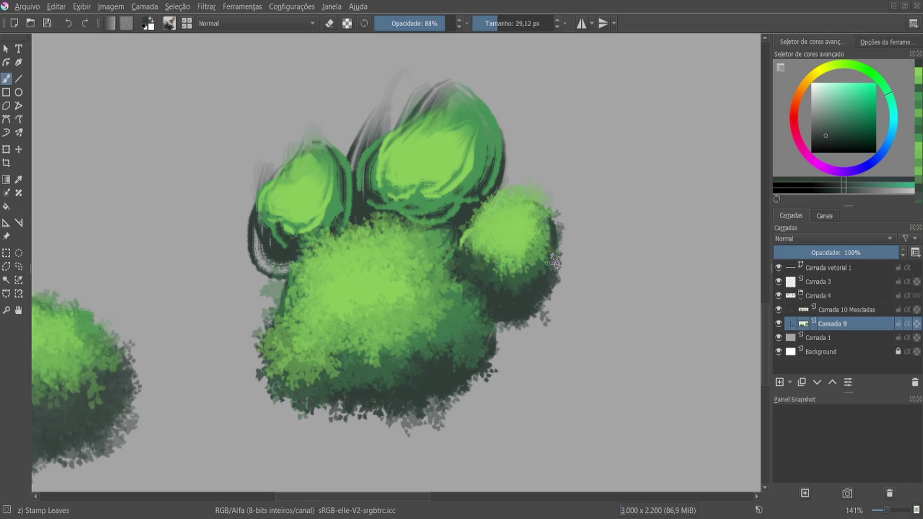
drag(515, 314, 548, 287)
key(bracketright)
key(bracketright)
key(bracketright)
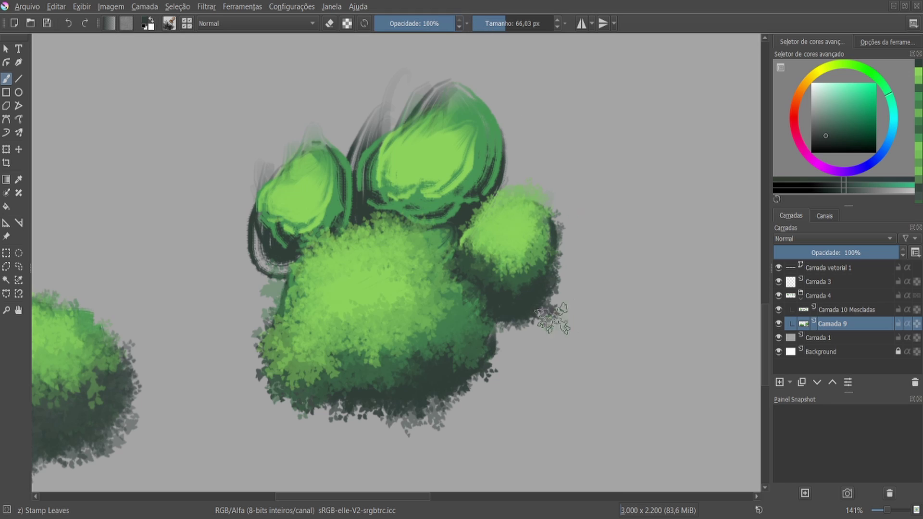
drag(553, 318, 562, 241)
drag(500, 351, 365, 414)
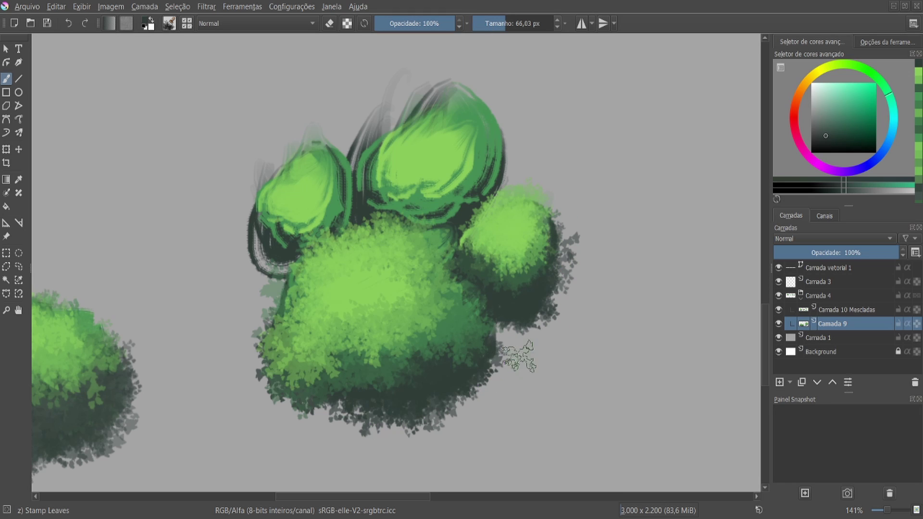
- Paint dark leaves on the right paw blob, then retouch it with brighter green highlights
ctrl+click(392, 391)
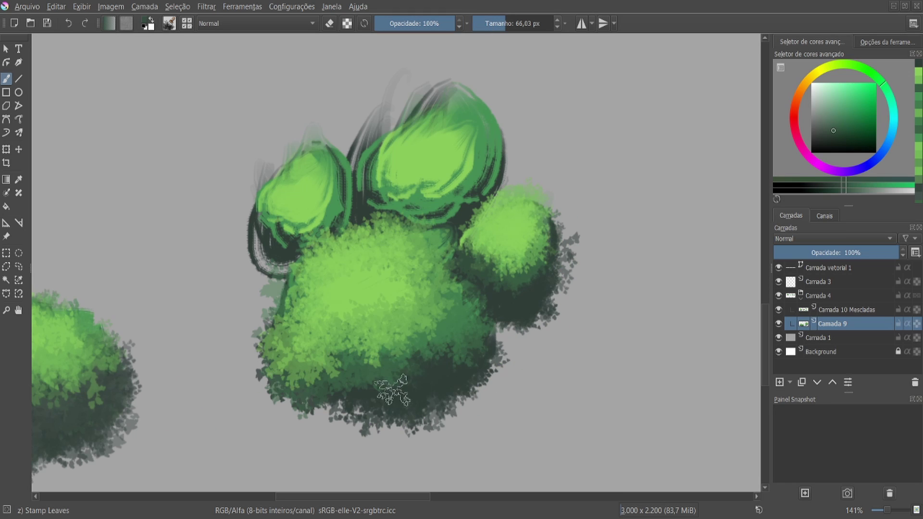
drag(432, 397, 402, 397)
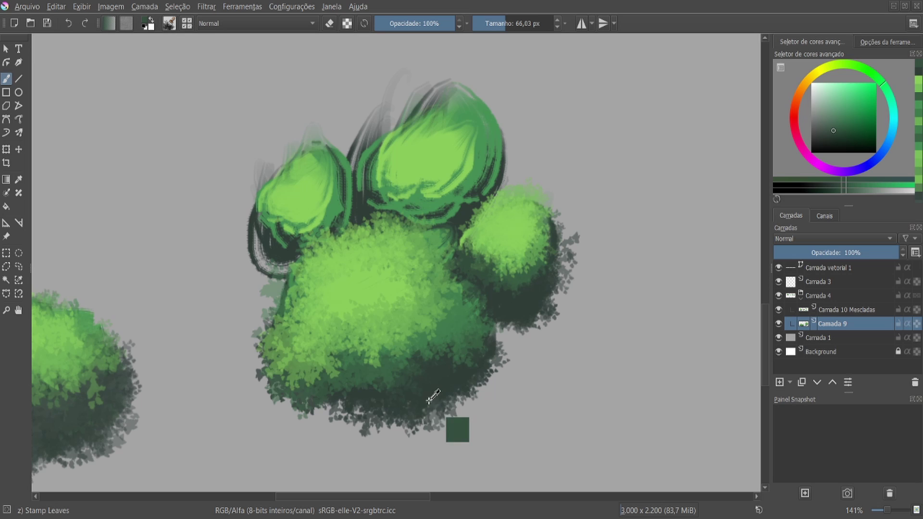
ctrl+click(402, 397)
drag(529, 283, 562, 313)
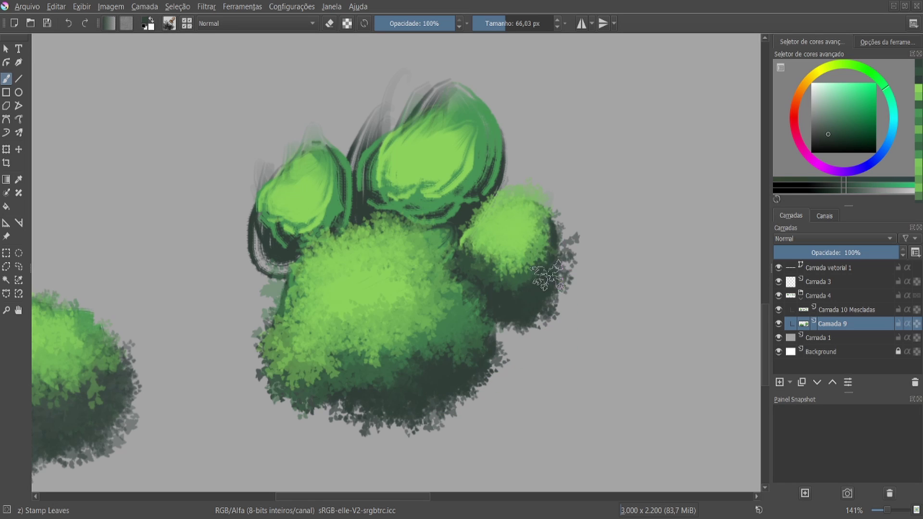
drag(543, 251, 568, 317)
ctrl+click(529, 269)
drag(529, 269, 541, 233)
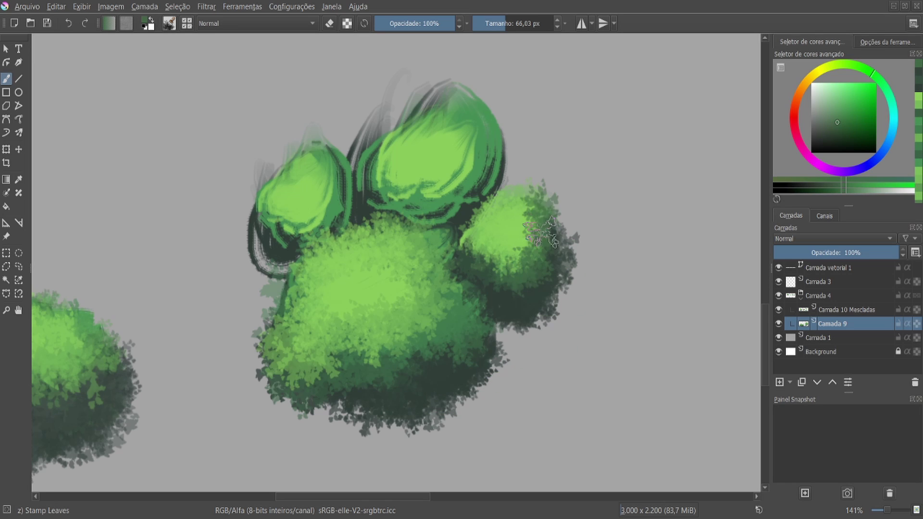
ctrl+click(519, 210)
drag(529, 192, 505, 245)
- Cover the top of the right blob with dark and bright green leaves
drag(443, 235, 499, 229)
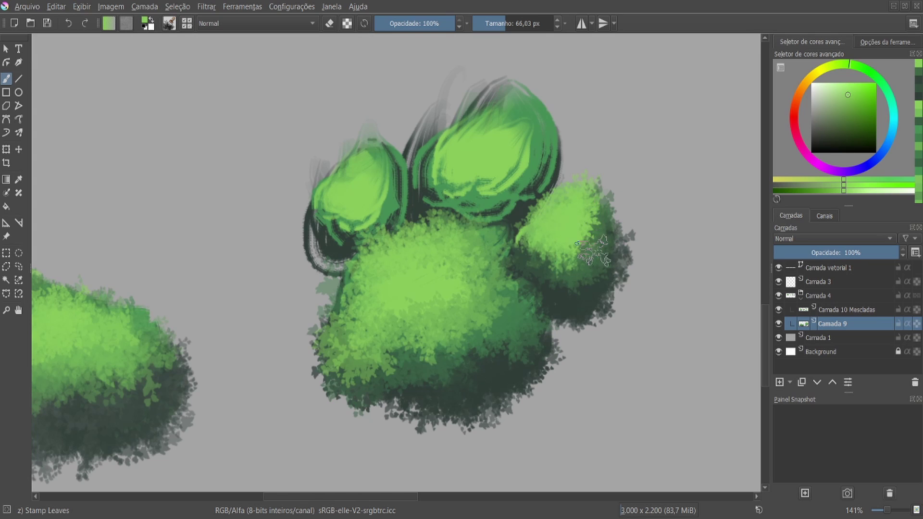
ctrl+click(624, 279)
mouse_move(601, 240)
mouse_down()
mouse_move(586, 173)
mouse_move(582, 231)
mouse_move(553, 270)
mouse_up()
ctrl+click(577, 217)
ctrl+click(601, 212)
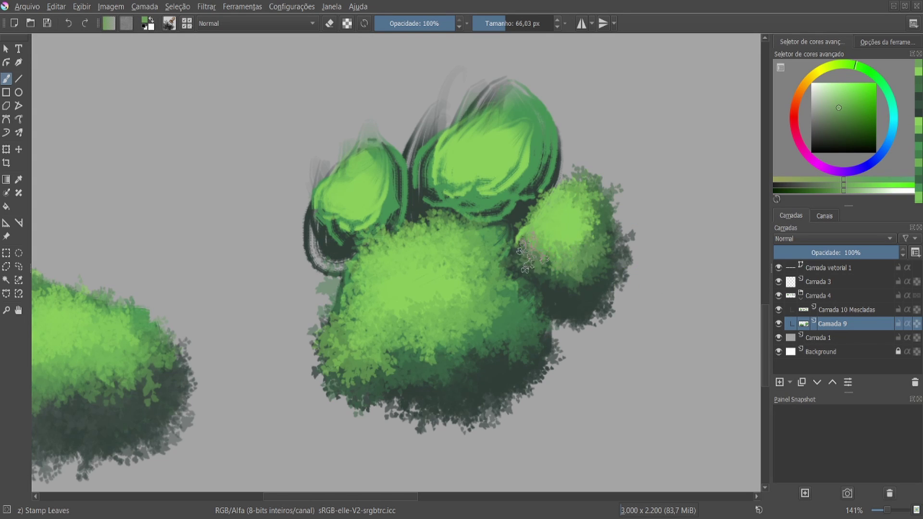
drag(513, 235, 474, 260)
ctrl+click(502, 254)
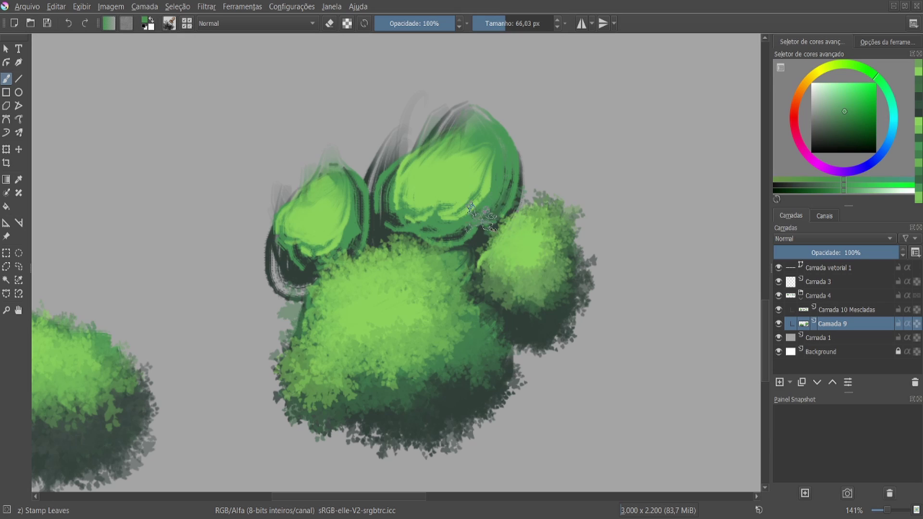
- Stamp mid-green leaves along the upper-right oval's bottom and dark teal along its right edge
drag(501, 226, 375, 219)
drag(462, 211, 500, 241)
ctrl+click(542, 168)
mouse_move(524, 145)
mouse_down()
mouse_move(506, 192)
mouse_move(464, 240)
mouse_move(385, 231)
mouse_move(462, 243)
mouse_move(519, 181)
mouse_up()
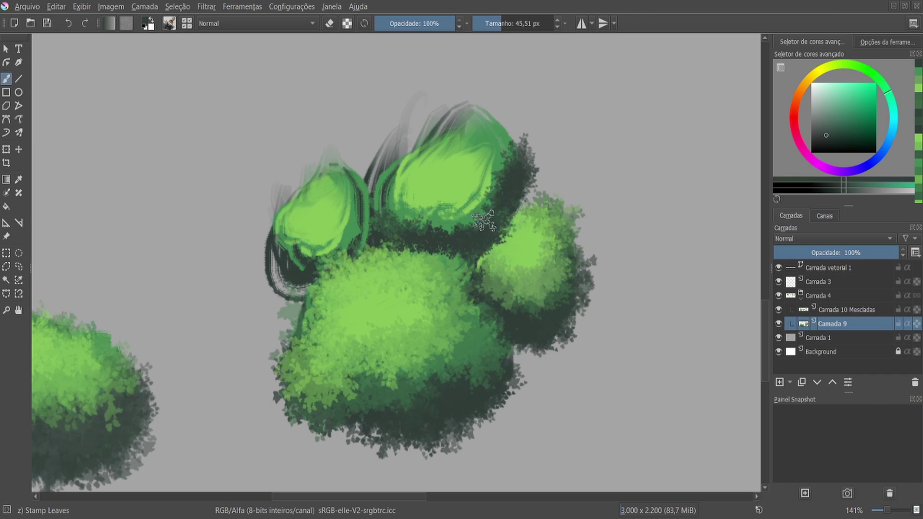
ctrl+click(505, 211)
drag(432, 232, 511, 124)
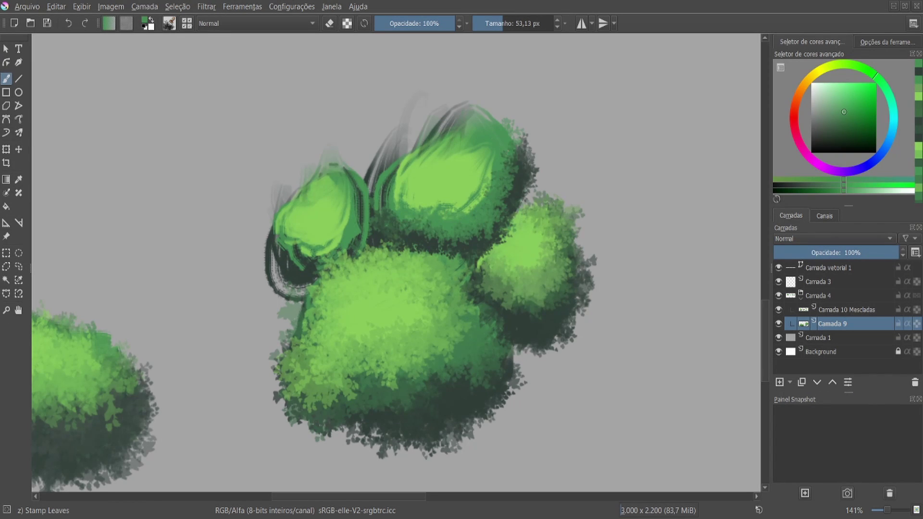
- Cover the upper-right oval's top with light-green leaves
ctrl+click(474, 189)
drag(418, 200, 481, 125)
drag(390, 202, 457, 116)
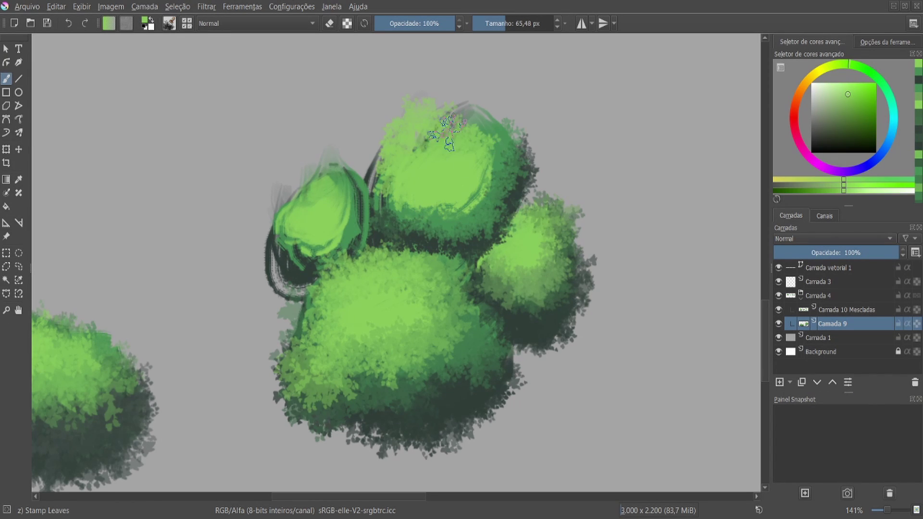
mouse_move(404, 187)
mouse_down()
mouse_move(417, 160)
mouse_move(447, 193)
mouse_up()
- Shade the upper oval's right side with darker green leaves
ctrl+click(509, 168)
mouse_move(500, 125)
mouse_down()
mouse_move(424, 207)
mouse_move(493, 123)
mouse_move(510, 183)
mouse_up()
drag(500, 144, 514, 173)
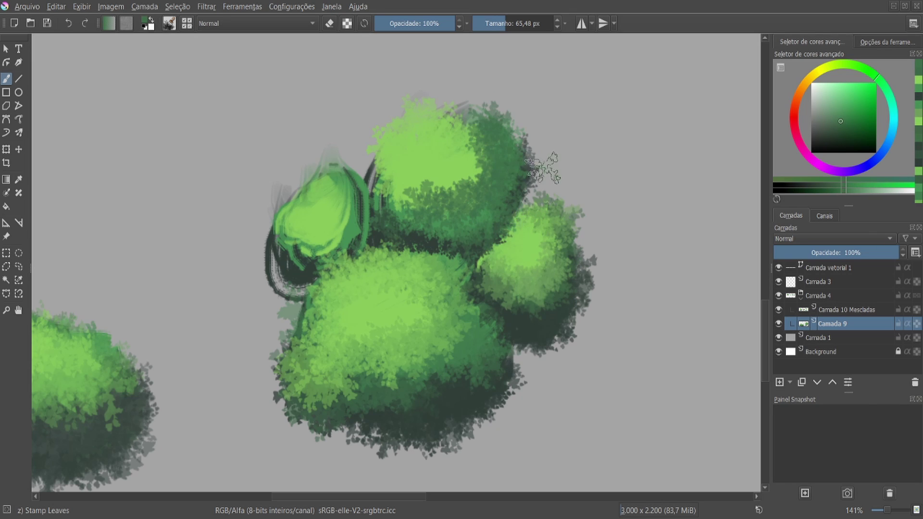
ctrl+click(529, 168)
drag(524, 130, 510, 198)
- Darken the gap between clumps and add mid and light-green leaves on the upper clump
ctrl+click(563, 365)
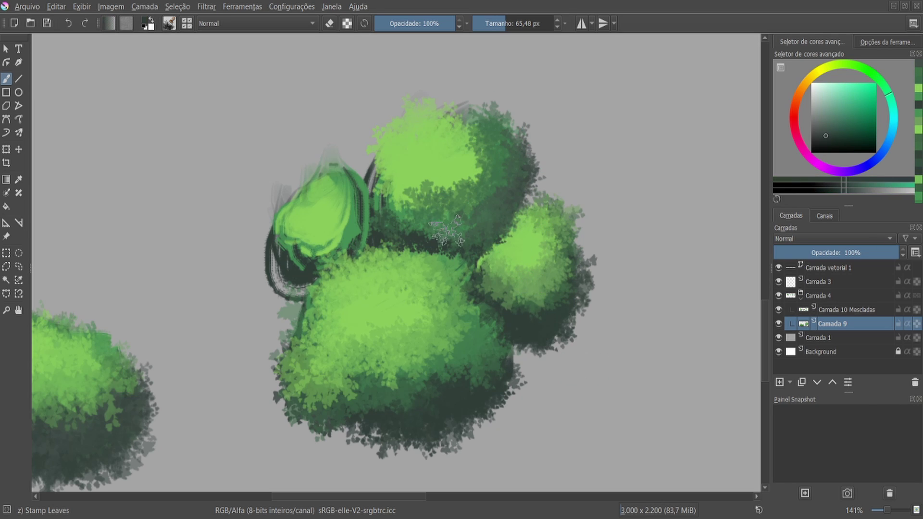
mouse_move(462, 250)
mouse_down()
mouse_move(433, 238)
mouse_move(486, 248)
mouse_up()
ctrl+click(512, 219)
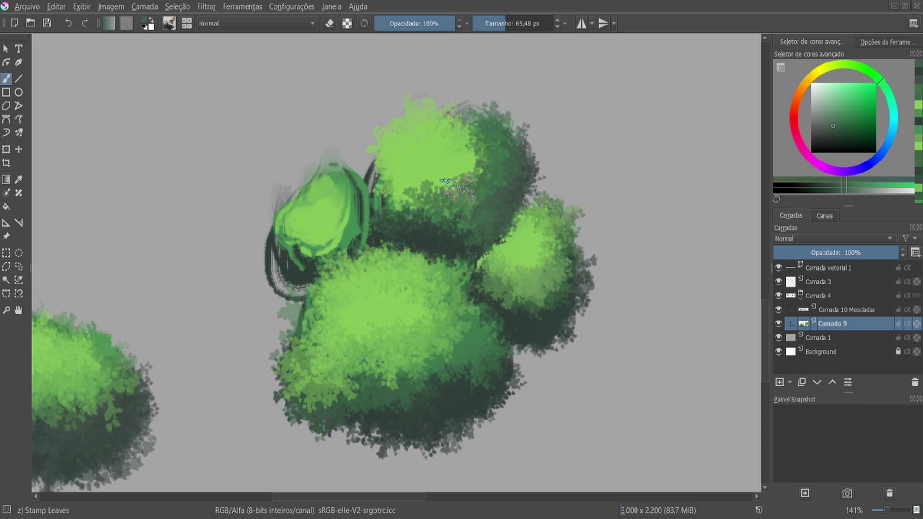
drag(457, 193, 500, 177)
ctrl+click(460, 292)
drag(404, 193, 450, 150)
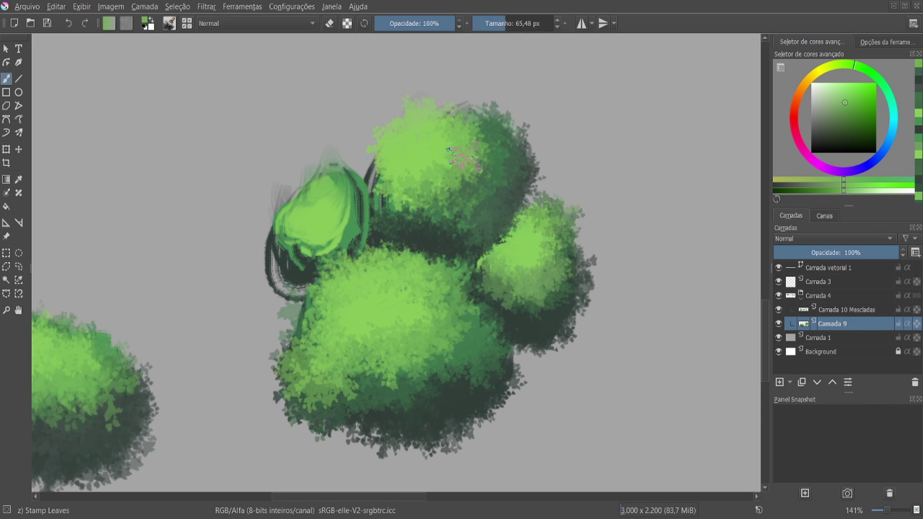
drag(422, 118, 518, 120)
- Repaint the small left lobe with light leaf stamps and recentre the bushes
drag(447, 182, 384, 255)
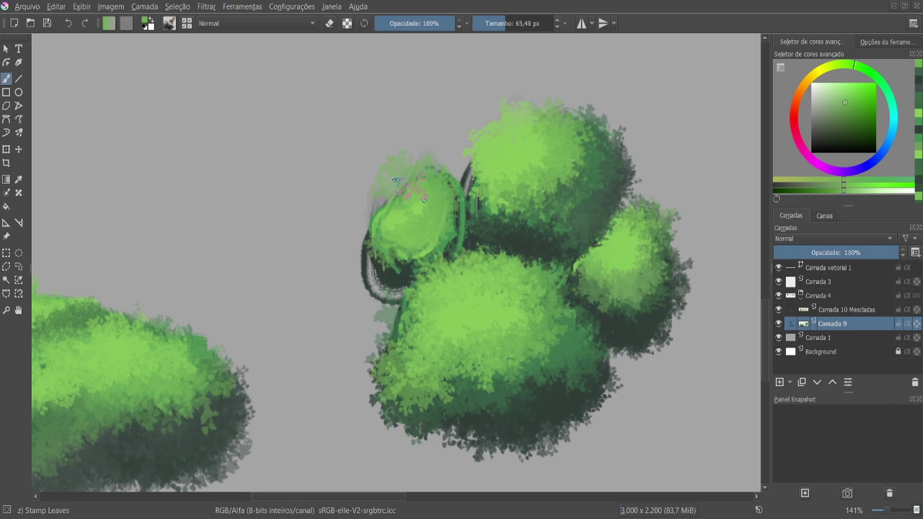
mouse_move(452, 202)
mouse_down()
mouse_move(399, 270)
mouse_move(365, 240)
mouse_up()
drag(394, 178, 456, 149)
ctrl+click(390, 180)
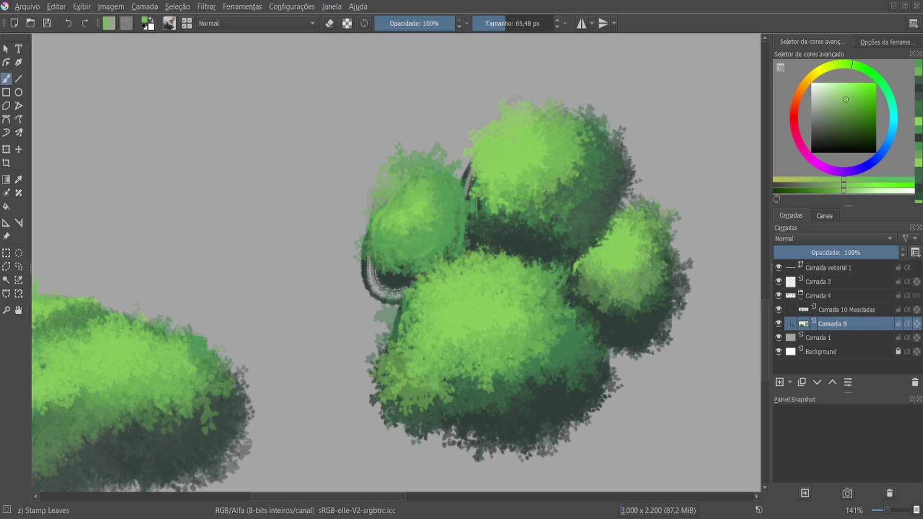
drag(500, 272, 486, 212)
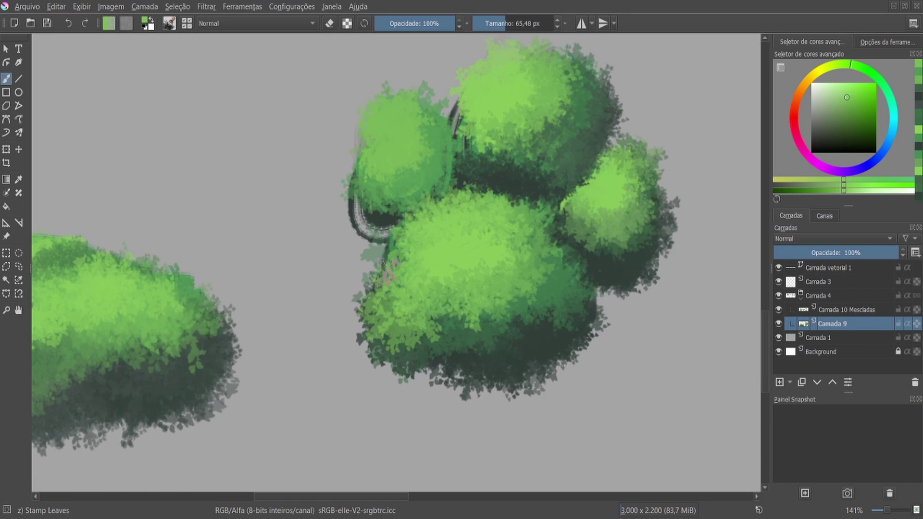
mouse_move(519, 232)
mouse_down()
mouse_move(462, 255)
mouse_move(483, 254)
mouse_up()
- Paint dark, then light leaves between the left and top clumps
ctrl+click(414, 243)
mouse_move(413, 193)
mouse_down()
mouse_move(385, 286)
mouse_move(346, 312)
mouse_move(473, 276)
mouse_move(524, 229)
mouse_up()
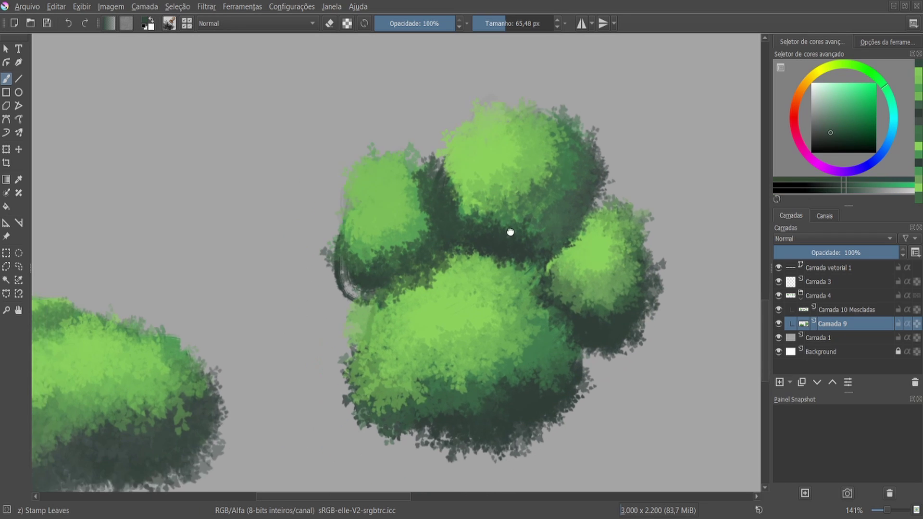
ctrl+click(414, 240)
mouse_move(385, 259)
mouse_down()
mouse_move(423, 221)
mouse_move(452, 158)
mouse_up()
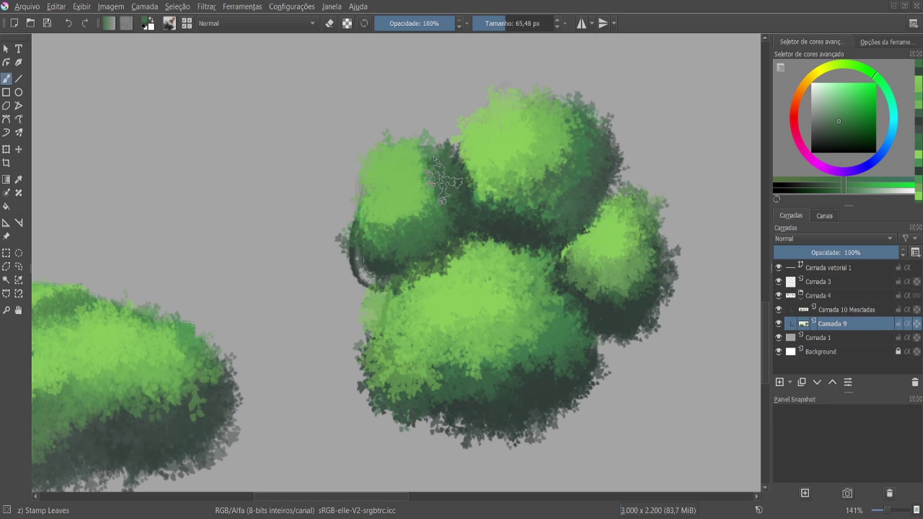
mouse_move(424, 202)
mouse_down()
mouse_move(462, 144)
mouse_move(428, 221)
mouse_move(452, 139)
mouse_move(423, 230)
mouse_up()
- Fill the gap above the top-left clump with lighter leaves extending over the upper bush
ctrl+click(434, 197)
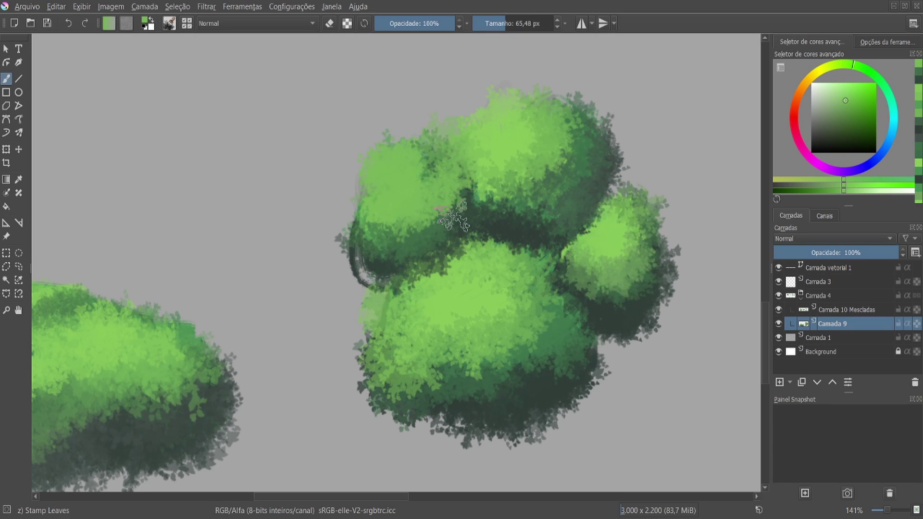
drag(453, 204, 426, 257)
drag(409, 227, 421, 163)
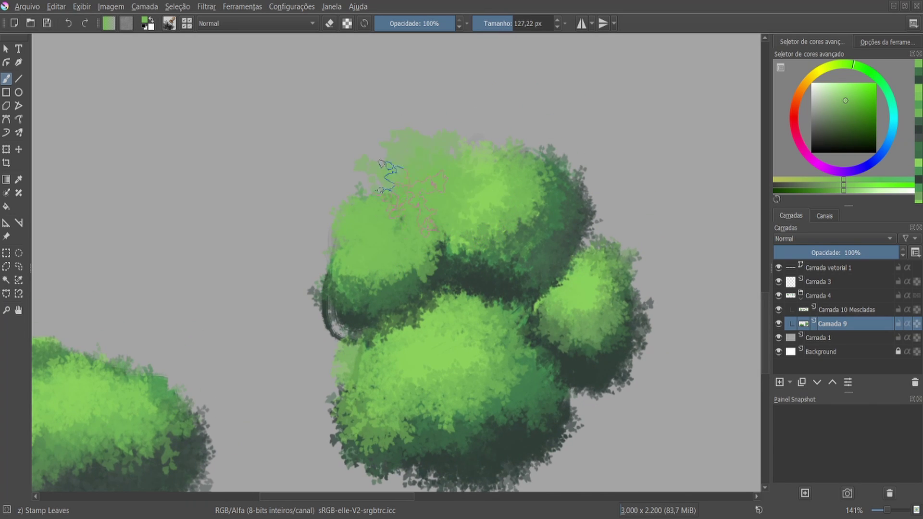
drag(413, 197, 505, 181)
ctrl+click(505, 182)
mouse_move(457, 217)
mouse_down()
mouse_move(367, 181)
mouse_move(389, 238)
mouse_move(510, 298)
mouse_move(569, 287)
mouse_move(355, 308)
mouse_move(573, 250)
mouse_move(606, 188)
mouse_move(606, 140)
mouse_up()
- Shade the bush's middle band, then cover it with lighter green leaves
ctrl+click(476, 254)
ctrl+click(516, 281)
ctrl+click(495, 333)
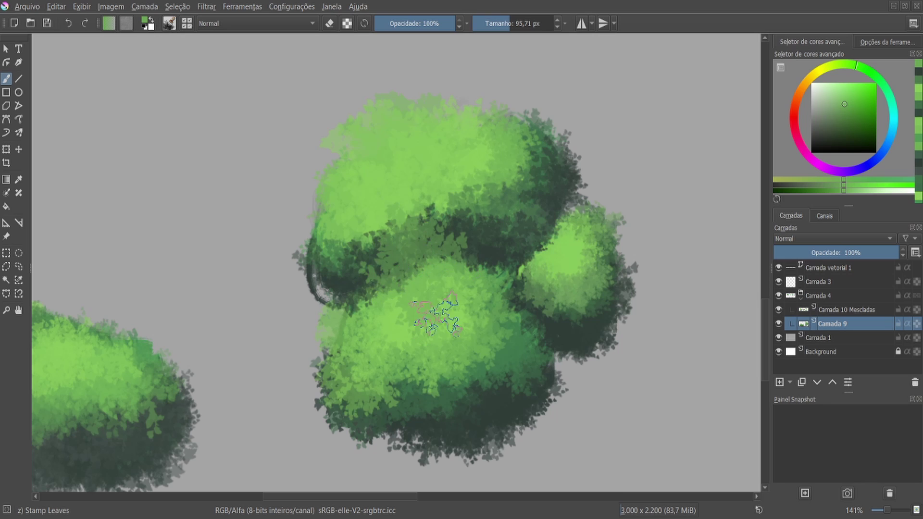
mouse_move(435, 315)
mouse_down()
mouse_move(351, 259)
mouse_move(433, 231)
mouse_move(411, 292)
mouse_up()
ctrl+click(366, 269)
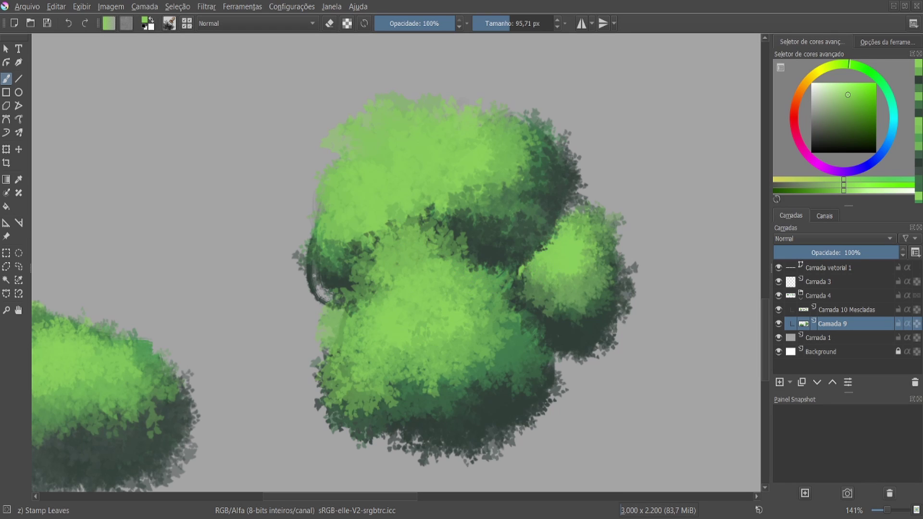
drag(476, 144, 482, 205)
ctrl+click(475, 189)
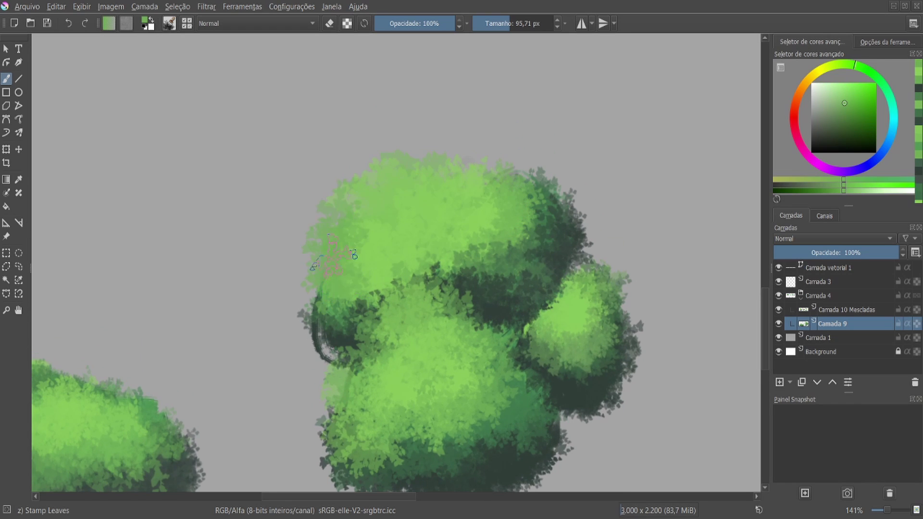
- Add light leaves along the right clump's lower edge
drag(336, 255, 356, 163)
drag(436, 323, 440, 250)
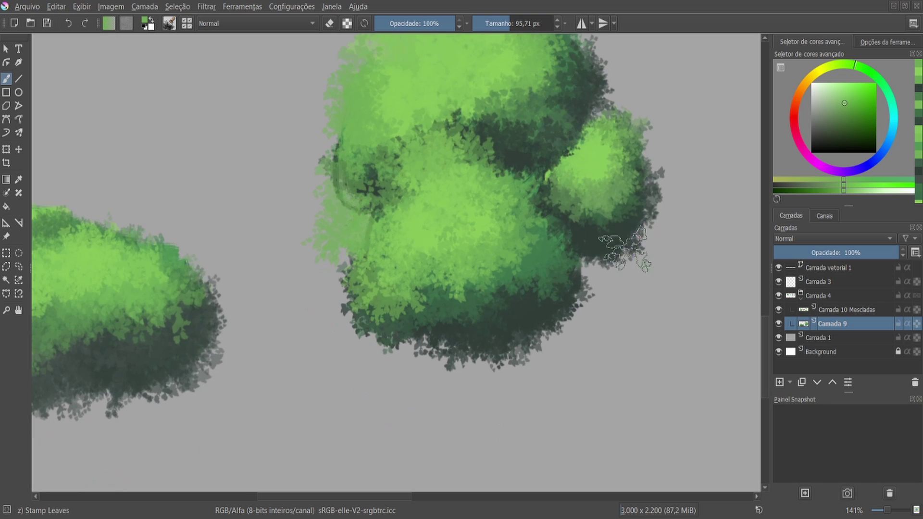
mouse_move(659, 206)
mouse_down()
mouse_move(624, 214)
mouse_move(623, 251)
mouse_up()
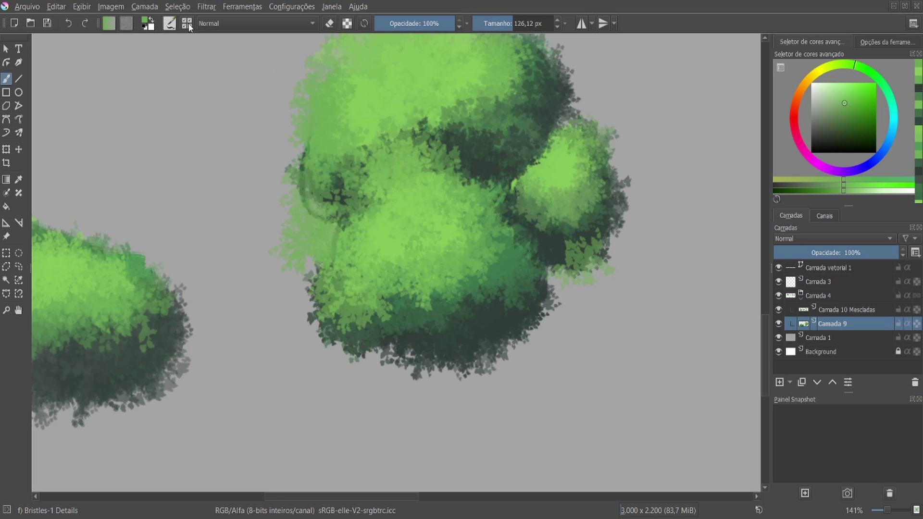
- With a small detail brush, paint thin dark trunk branches, extending the left one into the canopy
key(slash)
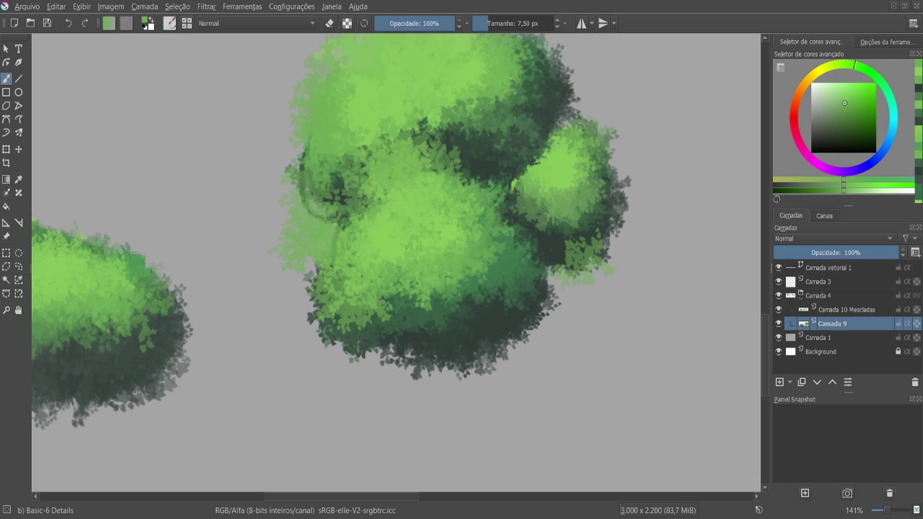
ctrl+click(500, 327)
drag(456, 358, 468, 280)
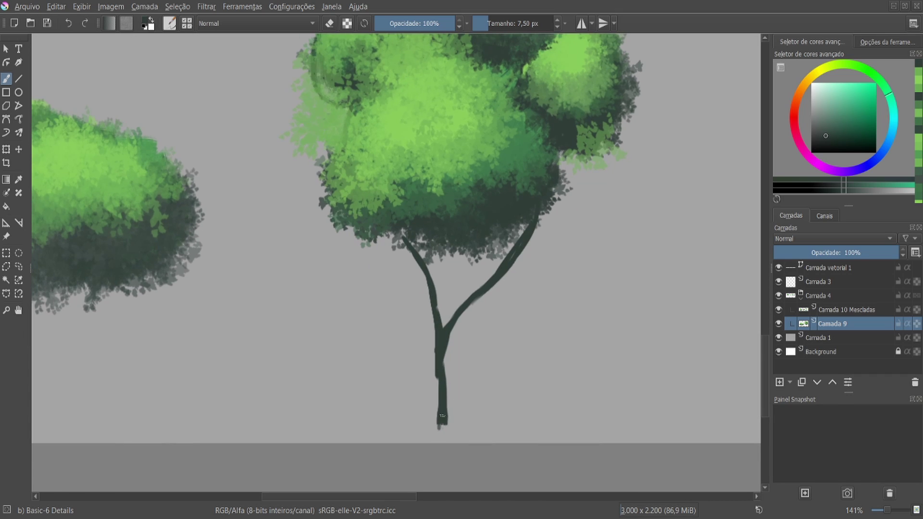
mouse_move(449, 313)
mouse_down()
mouse_move(439, 363)
mouse_move(463, 299)
mouse_up()
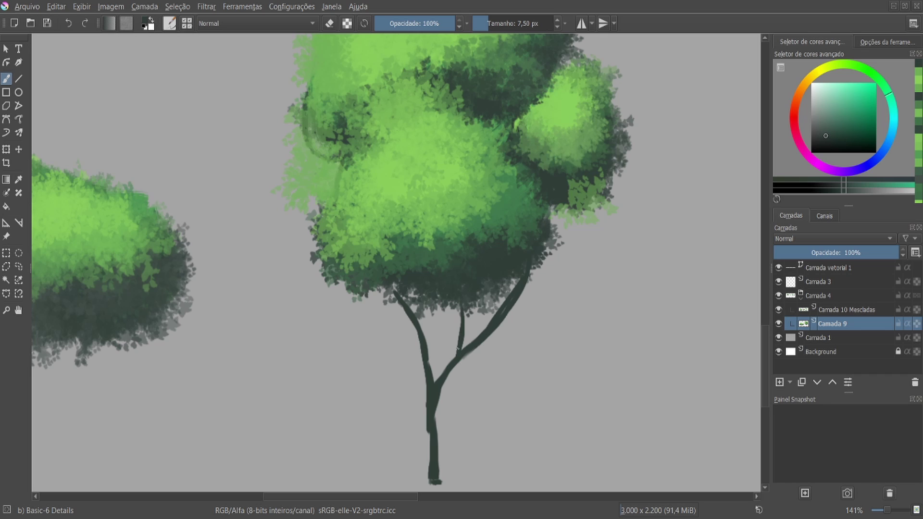
drag(445, 370, 456, 337)
drag(463, 306, 451, 359)
drag(529, 228, 524, 235)
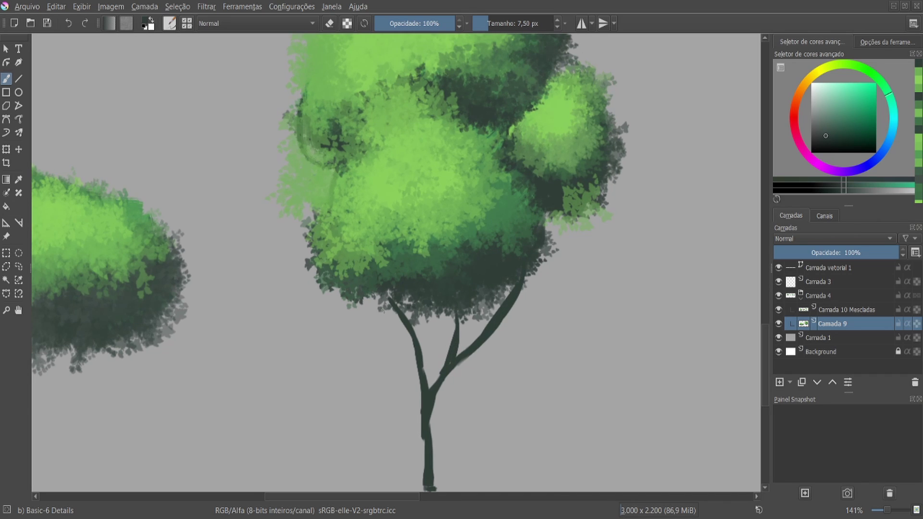
drag(391, 310, 383, 286)
scroll(433, 367, down, 3)
- Darken the lower trunk, add a right-side branch, and streak lighter green highlights along it
drag(432, 392, 435, 424)
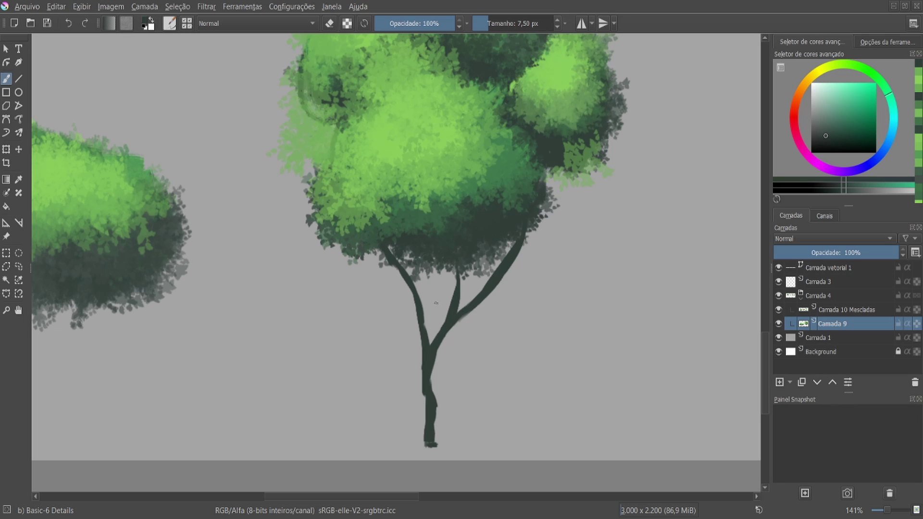
scroll(476, 323, up, 2)
drag(549, 189, 541, 222)
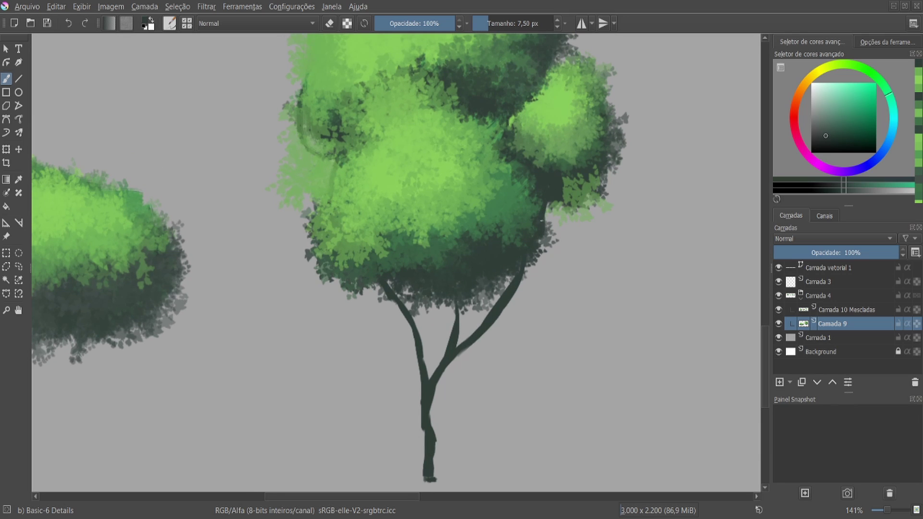
drag(827, 136, 828, 125)
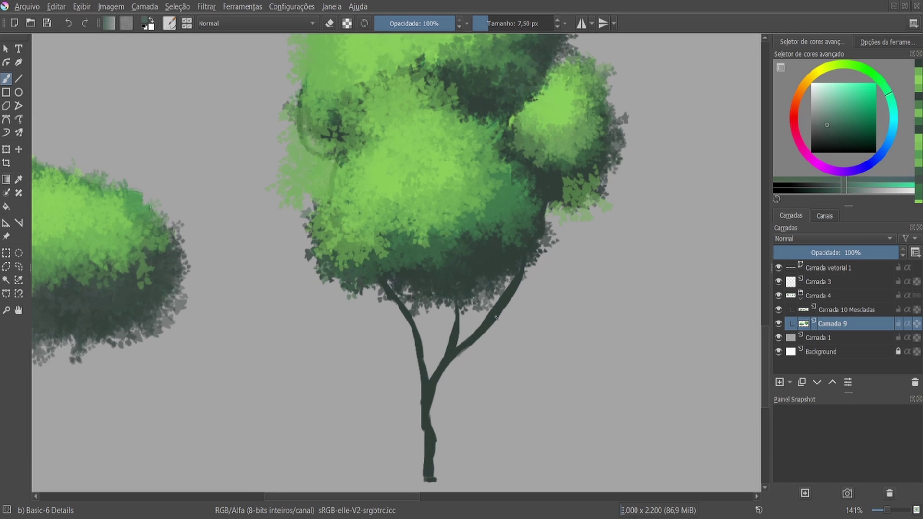
drag(458, 336, 428, 380)
drag(506, 293, 489, 318)
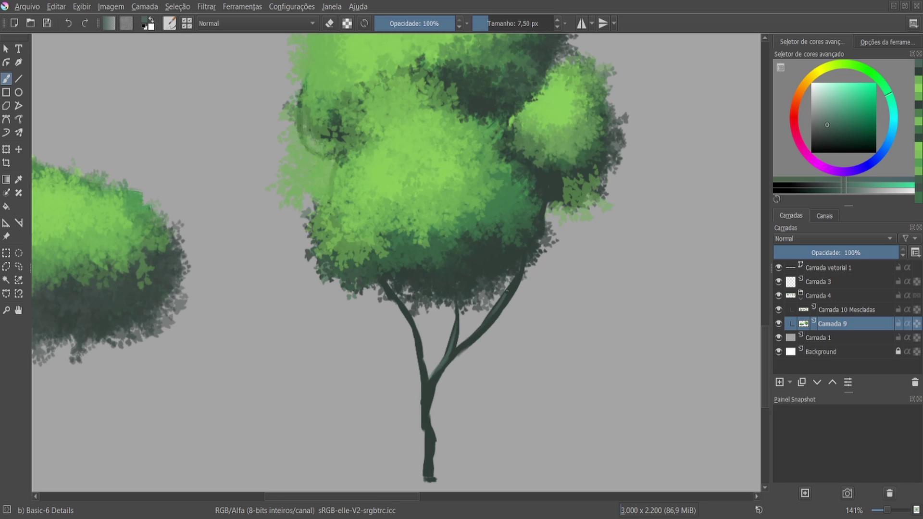
drag(520, 274, 483, 330)
mouse_move(432, 392)
mouse_down()
mouse_move(465, 351)
mouse_move(458, 372)
mouse_up()
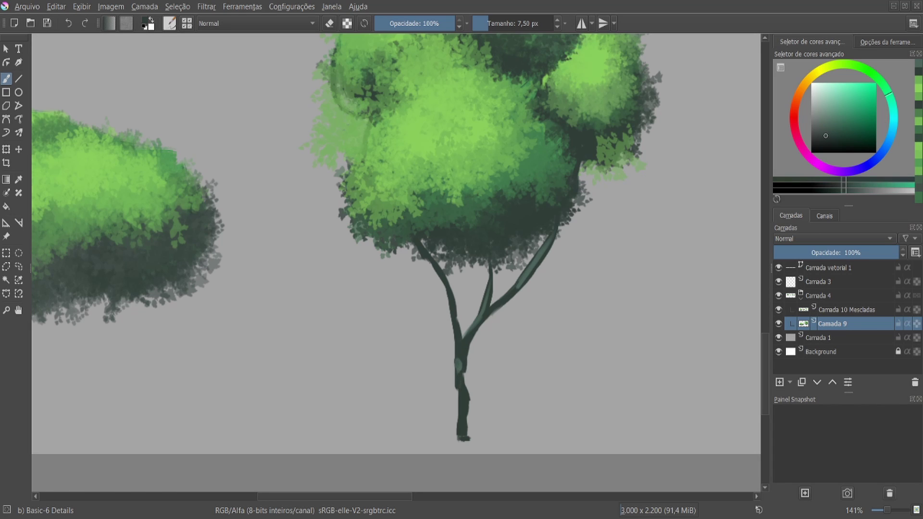
- Shade the trunk and right branch with darker green strokes
ctrl+click(461, 369)
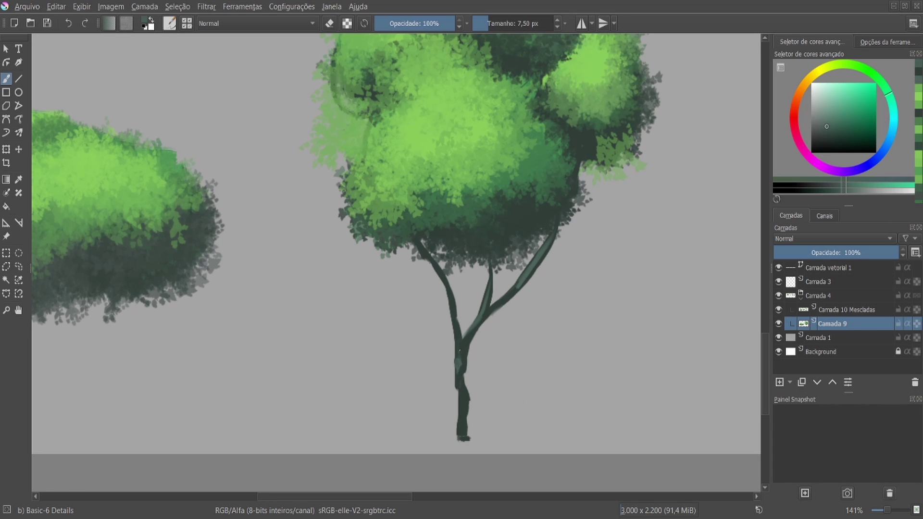
ctrl+click(464, 396)
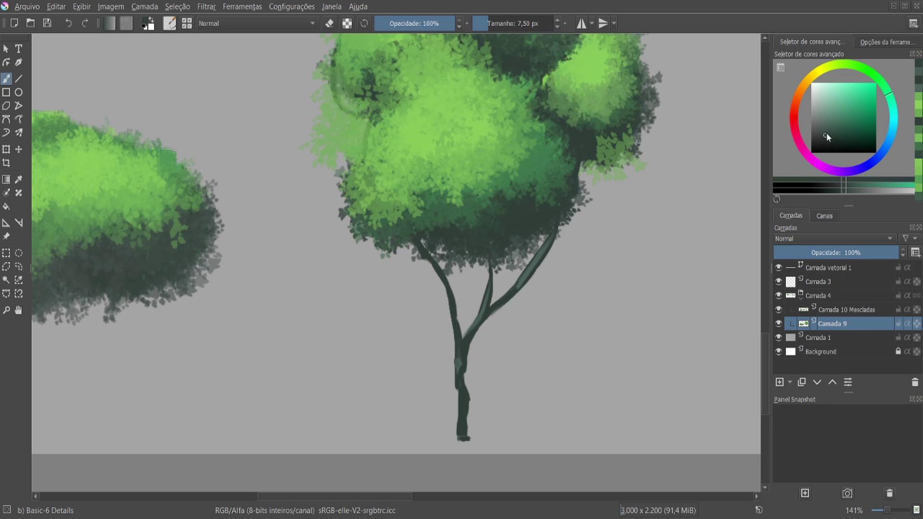
drag(826, 135, 831, 143)
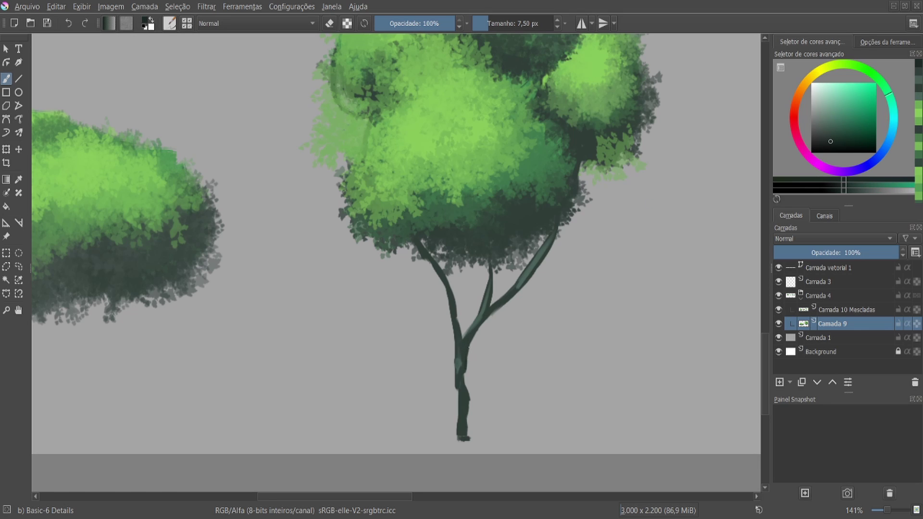
drag(464, 359, 465, 435)
drag(463, 401, 461, 413)
mouse_move(463, 352)
mouse_down()
mouse_move(546, 252)
mouse_move(537, 272)
mouse_up()
- Toggle the eraser on and off, then zoom out to view the whole drawing
key(e)
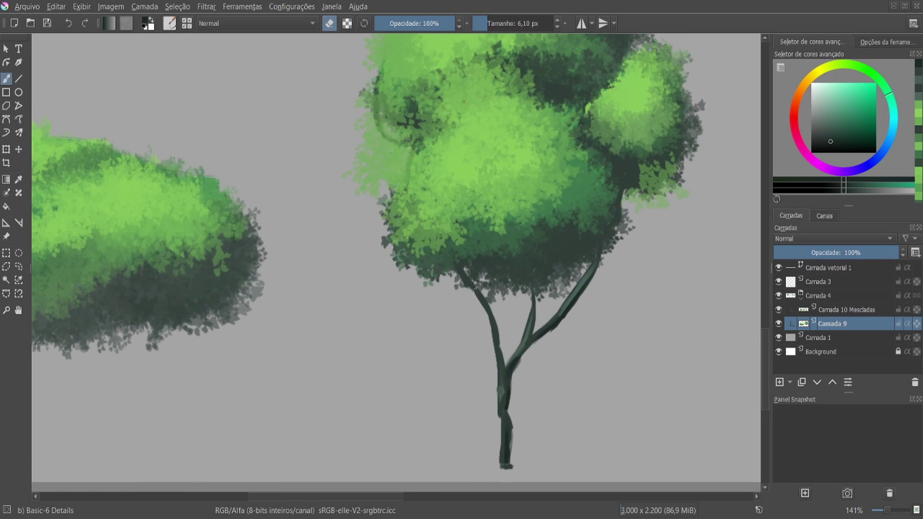
key(e)
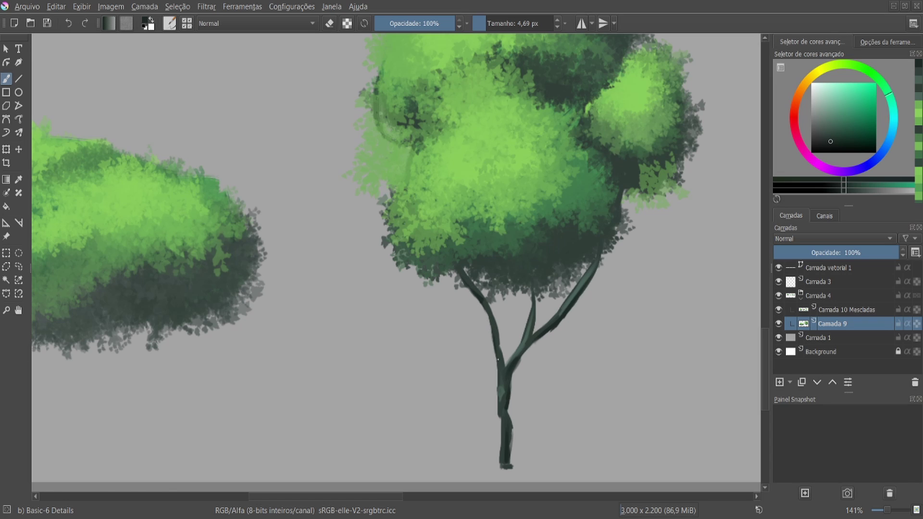
drag(498, 384, 529, 293)
key(minus)
key(minus)
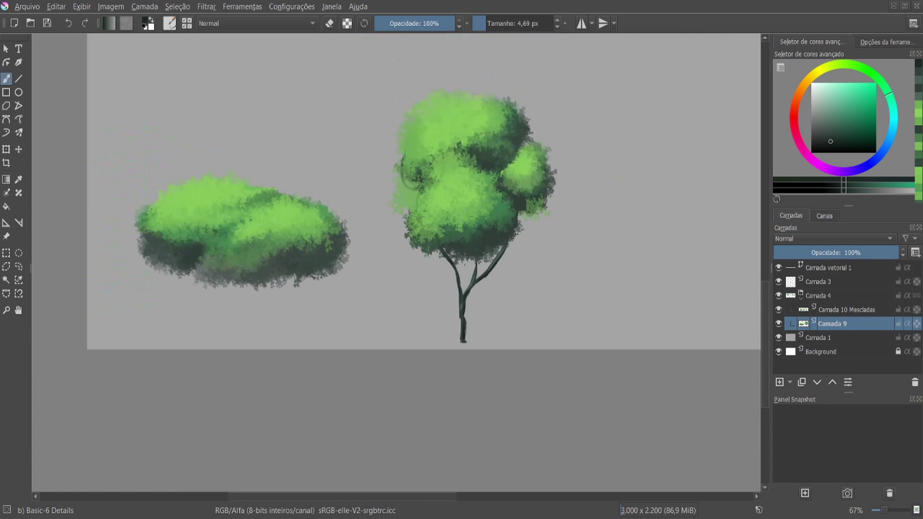
drag(480, 269, 457, 292)
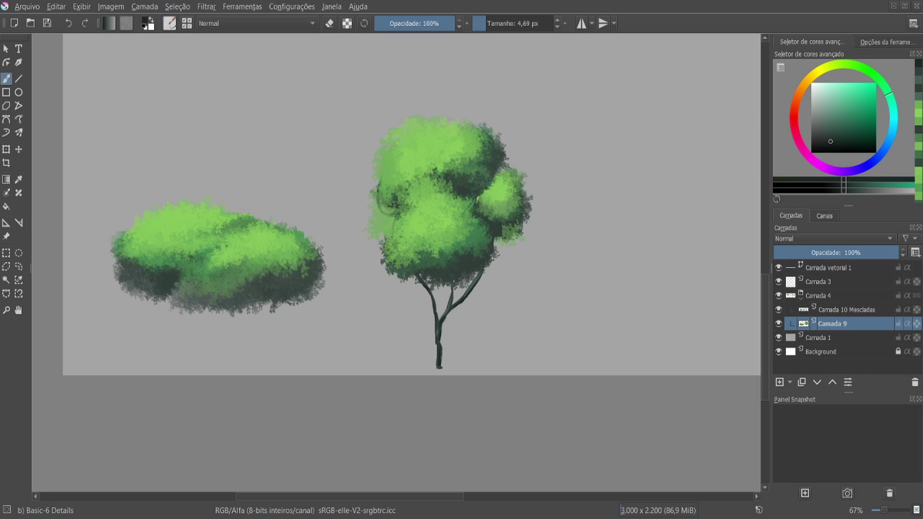
- Reframe the bush and tree at actual size, returning to the freehand brush
drag(412, 262, 453, 283)
key(plus)
key(t)
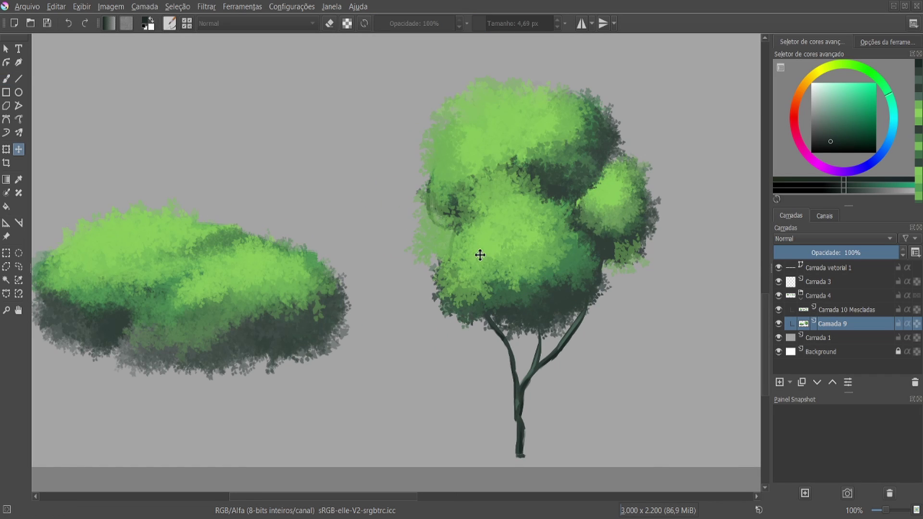
drag(480, 255, 574, 227)
key(b)
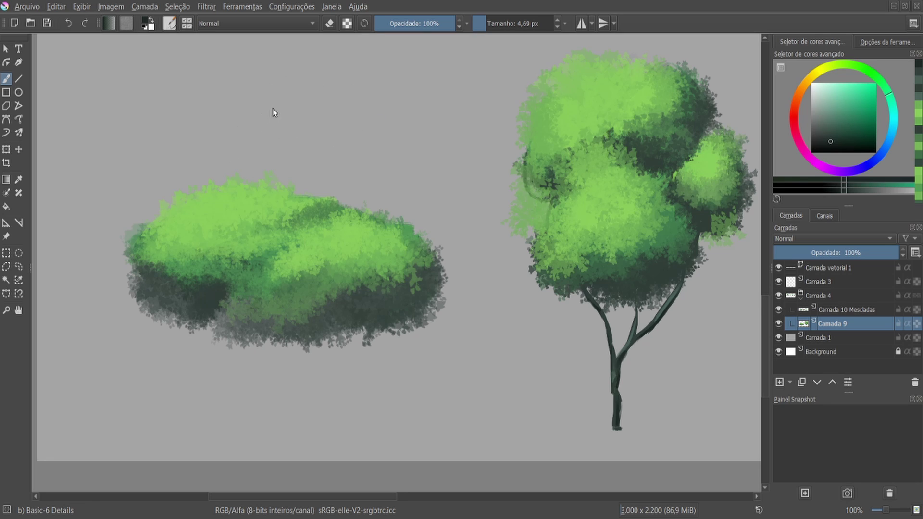
- Try brown Marker Chisel Smooth strokes under the bush, undo them, and add layer Camada 11 beneath
key(slash)
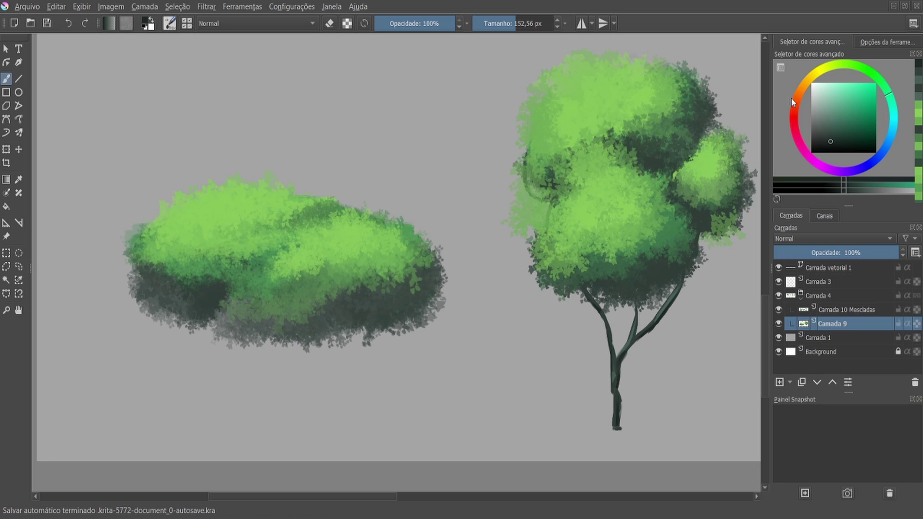
click(800, 88)
click(835, 121)
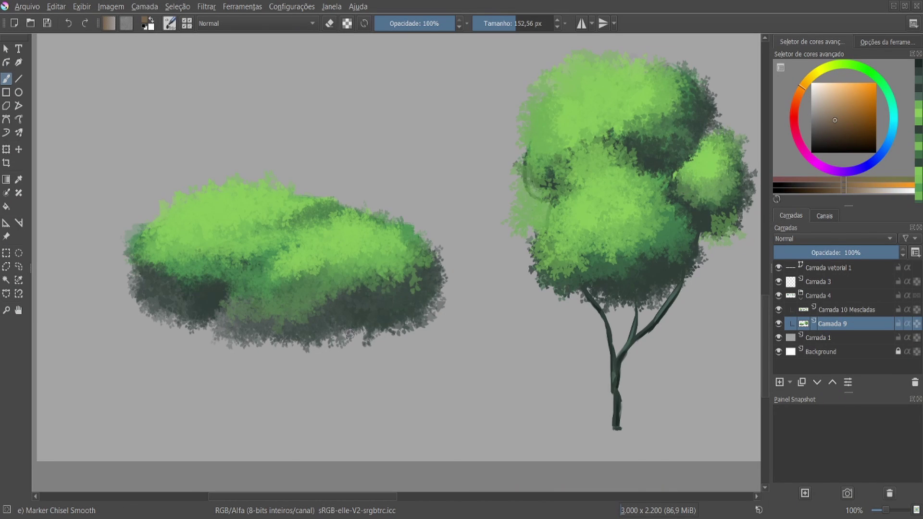
drag(413, 336, 315, 361)
drag(260, 380, 299, 365)
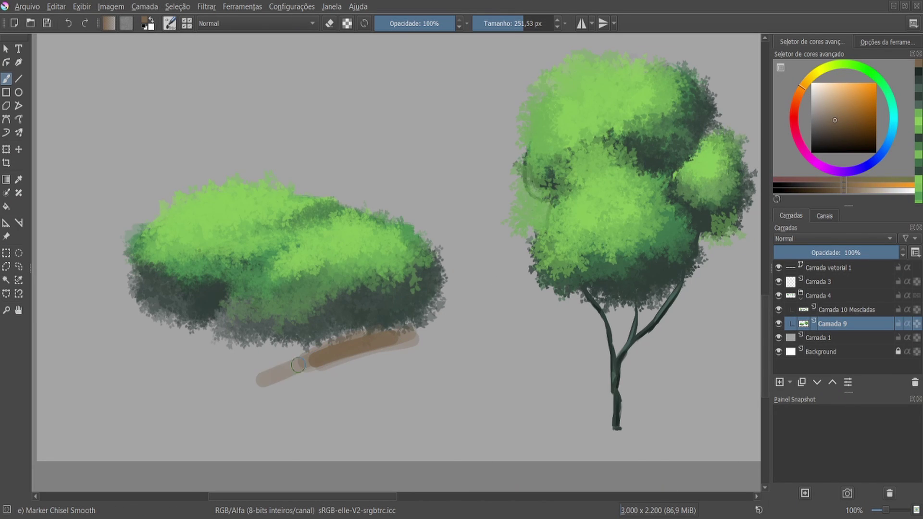
key(ctrl+z)
mouse_move(231, 347)
mouse_down()
mouse_move(298, 360)
mouse_move(376, 340)
mouse_up()
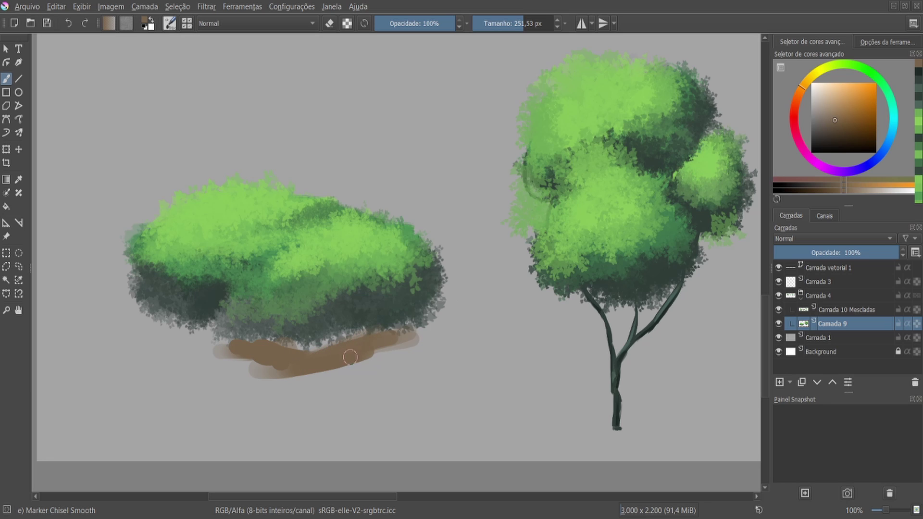
key(ctrl+z)
key(ctrl+z)
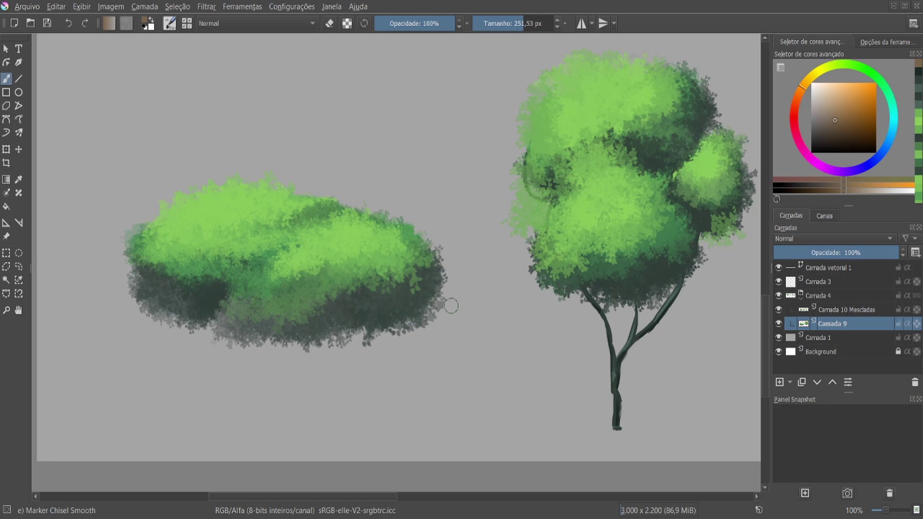
key(Insert)
key(ctrl+Page_Down)
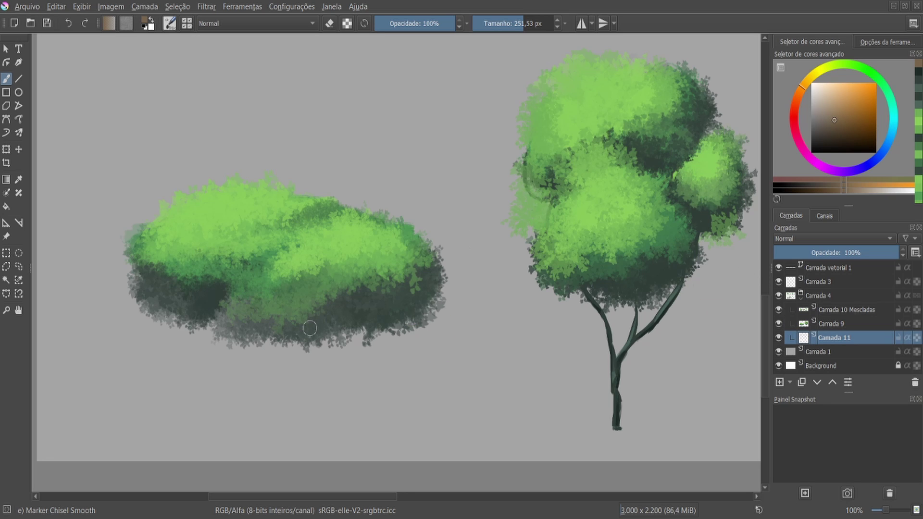
- Paint brown soil under the bush, then a darker brown band along its underside
mouse_move(310, 329)
mouse_down()
mouse_move(391, 337)
mouse_move(302, 356)
mouse_move(201, 340)
mouse_move(145, 318)
mouse_move(281, 353)
mouse_move(419, 322)
mouse_up()
mouse_move(355, 346)
mouse_down()
mouse_move(422, 310)
mouse_move(298, 361)
mouse_move(145, 288)
mouse_move(144, 332)
mouse_move(266, 359)
mouse_move(404, 349)
mouse_move(188, 370)
mouse_move(289, 375)
mouse_move(355, 366)
mouse_up()
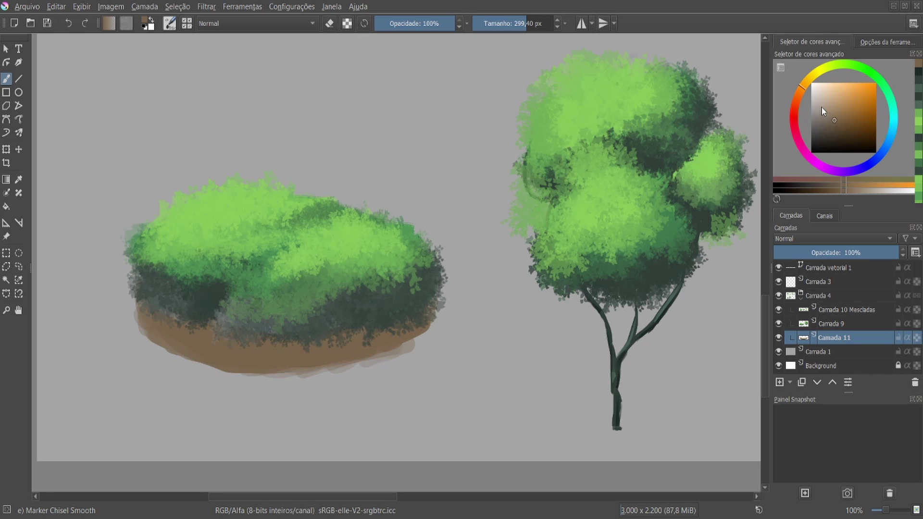
drag(801, 86, 799, 91)
click(834, 125)
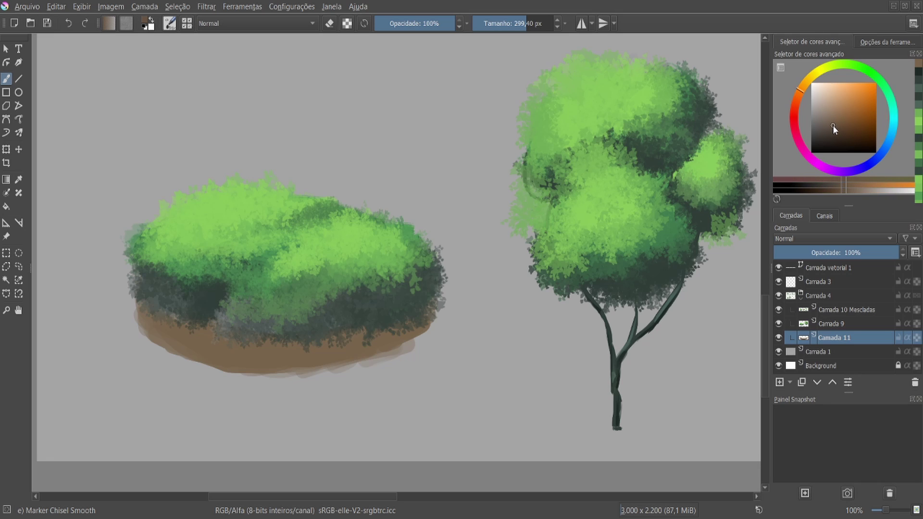
mouse_move(224, 356)
mouse_down()
mouse_move(298, 377)
mouse_move(390, 343)
mouse_move(351, 370)
mouse_move(289, 376)
mouse_move(253, 362)
mouse_move(332, 372)
mouse_move(414, 337)
mouse_move(260, 377)
mouse_move(228, 354)
mouse_move(153, 351)
mouse_move(212, 371)
mouse_move(344, 376)
mouse_move(237, 387)
mouse_move(348, 373)
mouse_up()
- Sample nearby browns and repaint the lower-left soil edge in a lighter brown
ctrl+click(228, 365)
ctrl+click(264, 370)
ctrl+click(347, 373)
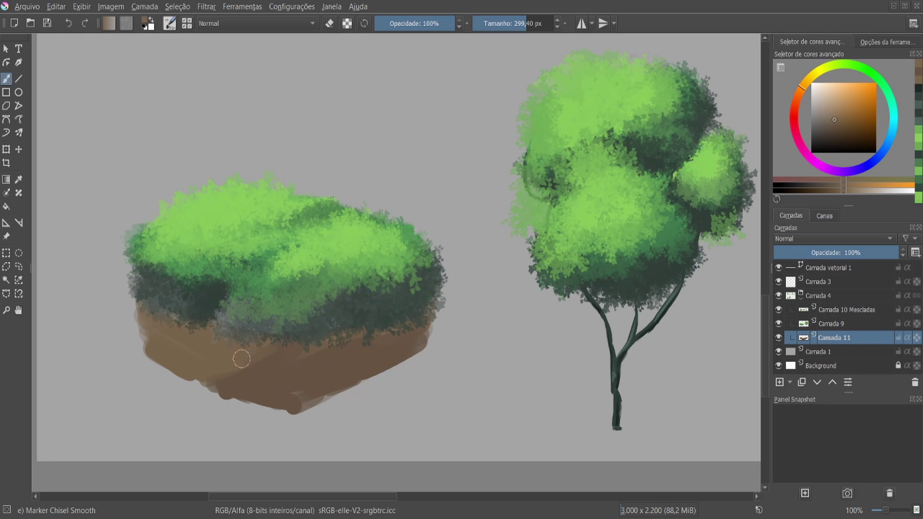
drag(280, 365, 262, 370)
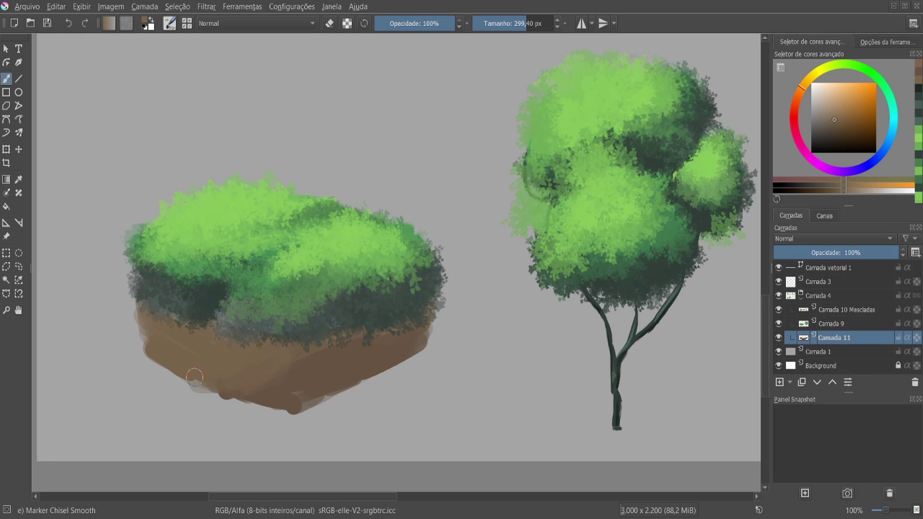
key(e)
key(e)
key(bracketleft)
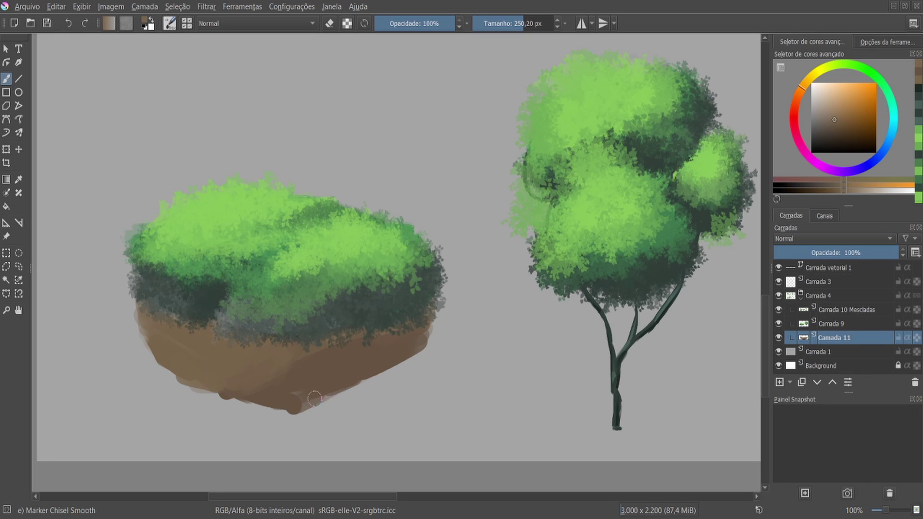
- Darken the lower soil edge and soften the lower-right outline with sampled browns
mouse_move(294, 403)
mouse_down()
mouse_move(356, 375)
mouse_move(385, 346)
mouse_up()
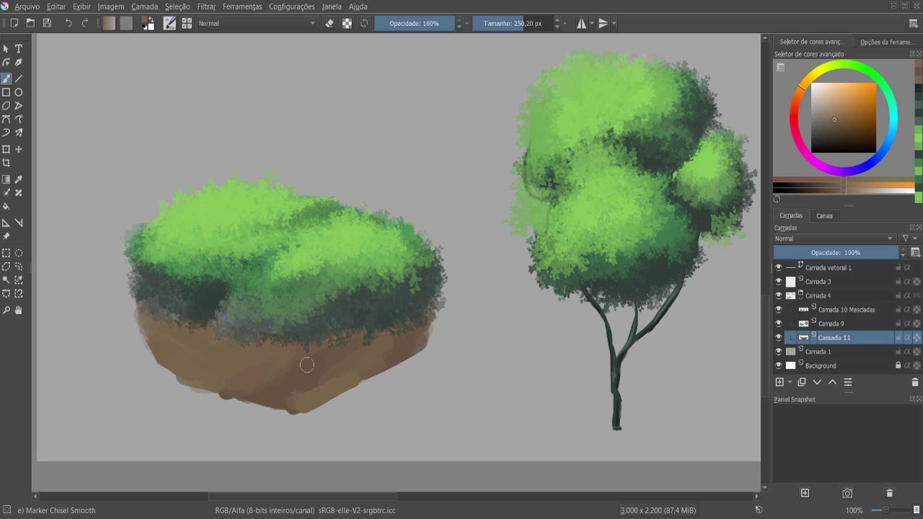
ctrl+click(329, 354)
drag(293, 406, 337, 384)
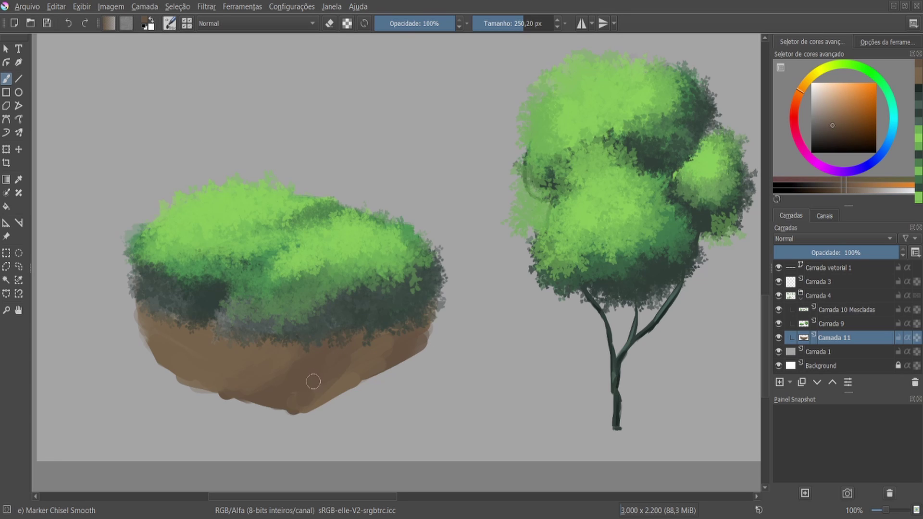
ctrl+click(374, 359)
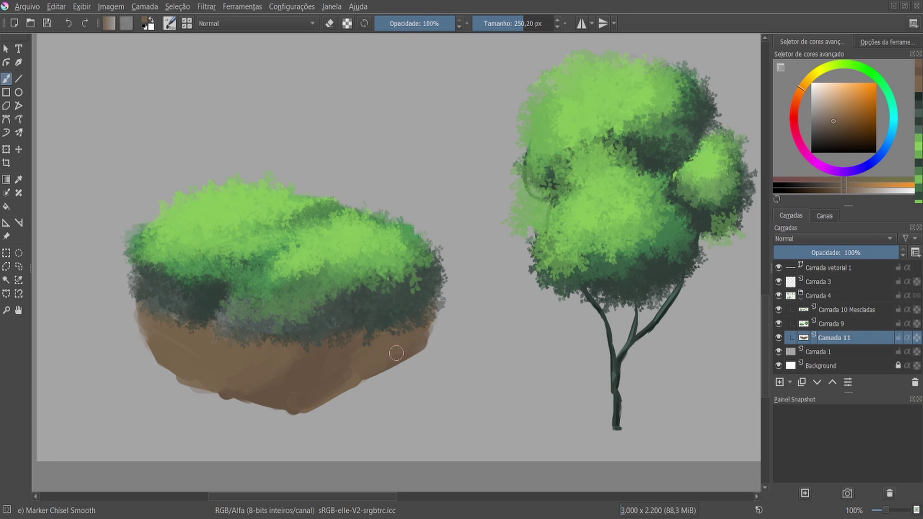
drag(399, 356, 347, 391)
drag(404, 358, 375, 374)
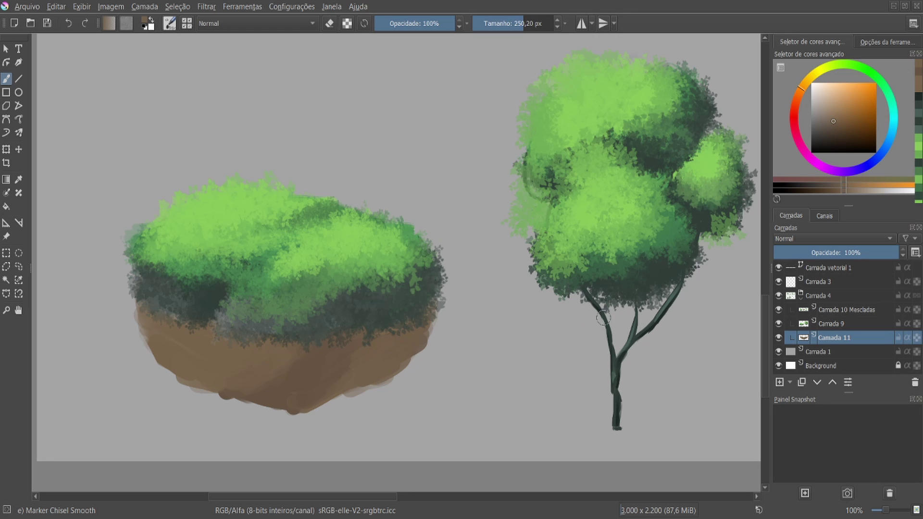
- Paint thin light-brown highlights across the soil's left and middle with a smaller brush
click(842, 111)
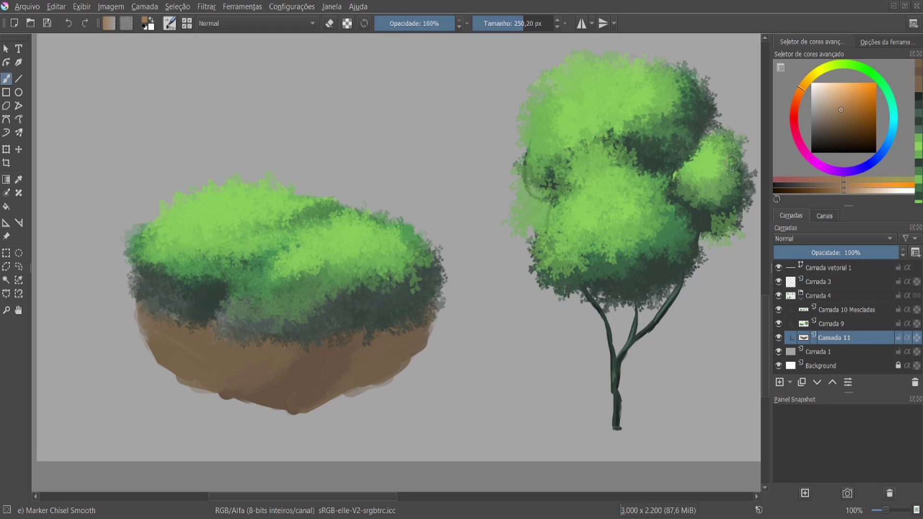
drag(174, 366, 204, 362)
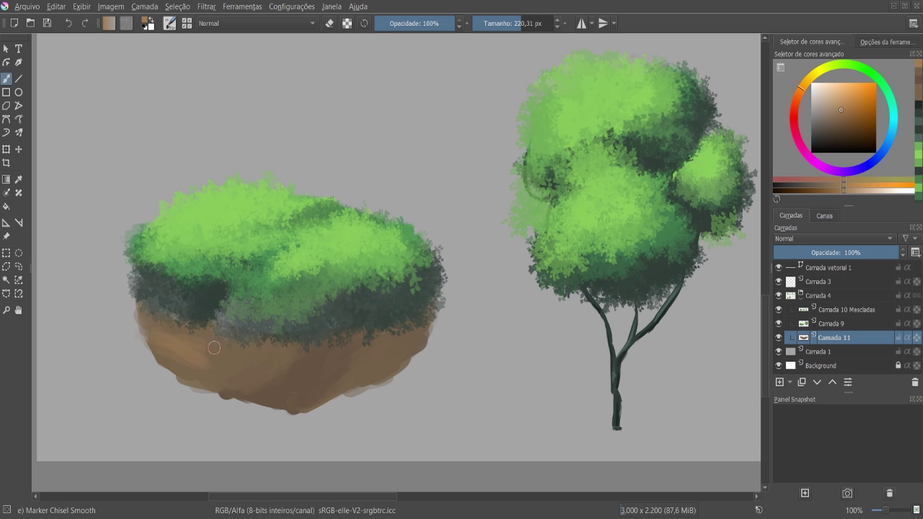
key(bracketleft)
key(bracketleft)
key(bracketleft)
key(bracketleft)
key(bracketleft)
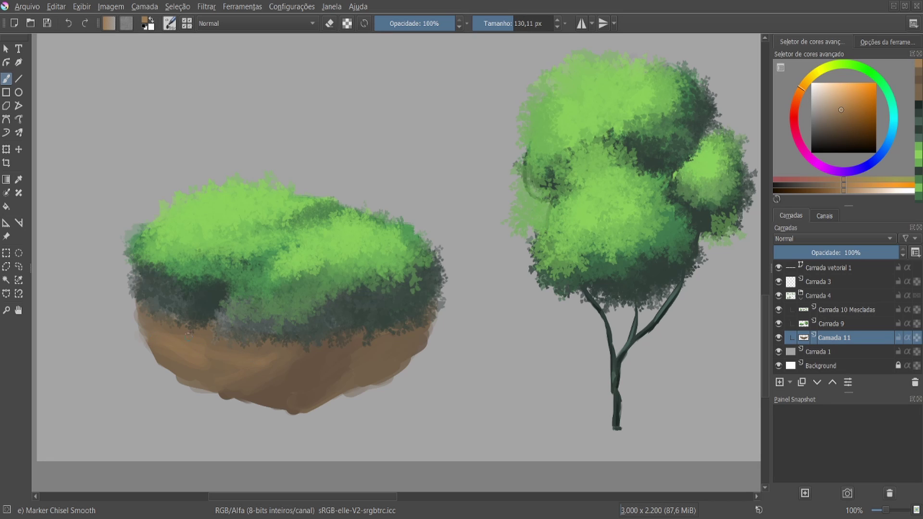
key(bracketleft)
key(bracketleft)
key(bracketleft)
key(bracketleft)
key(bracketleft)
drag(174, 360, 219, 369)
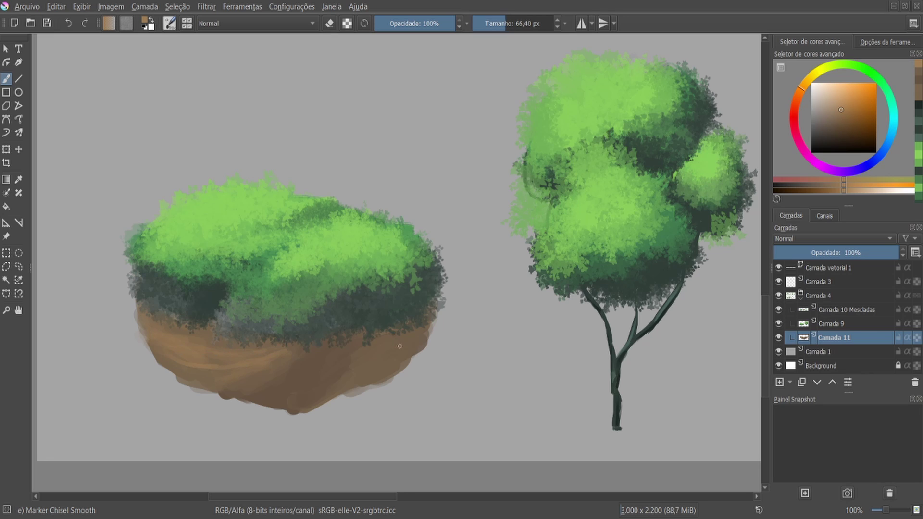
key(bracketright)
key(bracketright)
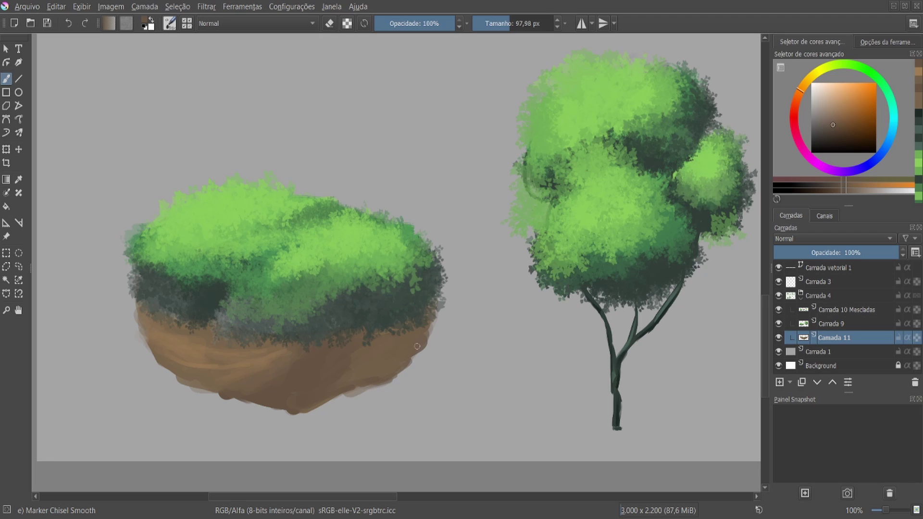
click(801, 99)
click(838, 133)
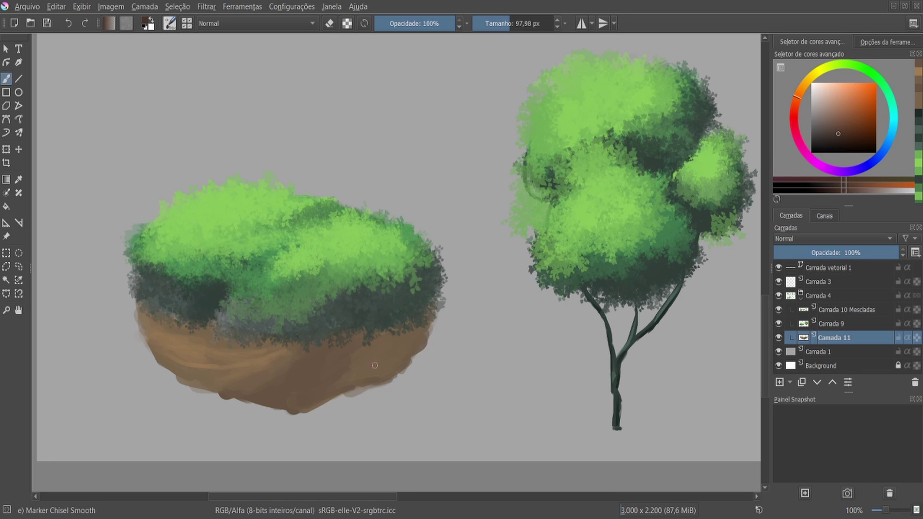
- Paint dark brown along the soil's right edge and thin wavy dark ridges across it
key(bracketright)
key(bracketright)
mouse_move(427, 332)
mouse_down()
mouse_move(412, 359)
mouse_move(362, 379)
mouse_up()
key(bracketright)
key(bracketright)
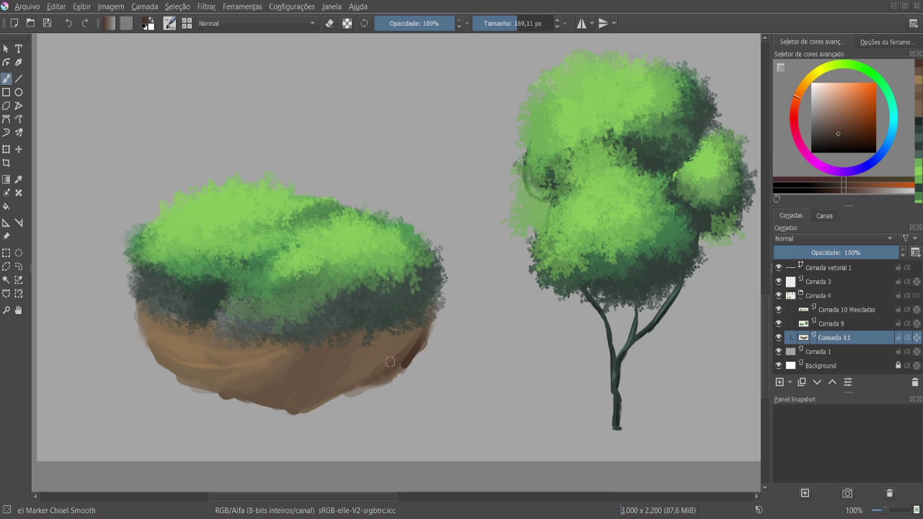
key(bracketleft)
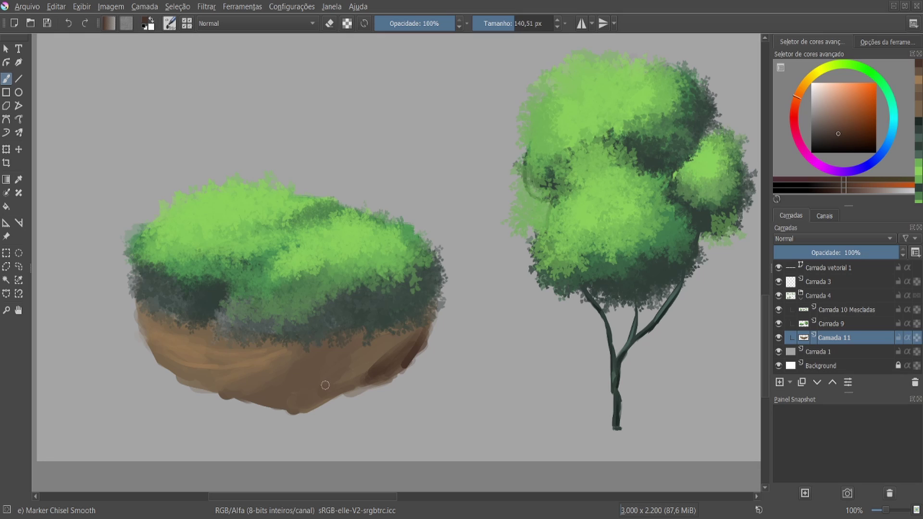
key(bracketleft)
key(bracketleft)
key(bracketleft)
drag(156, 363, 239, 370)
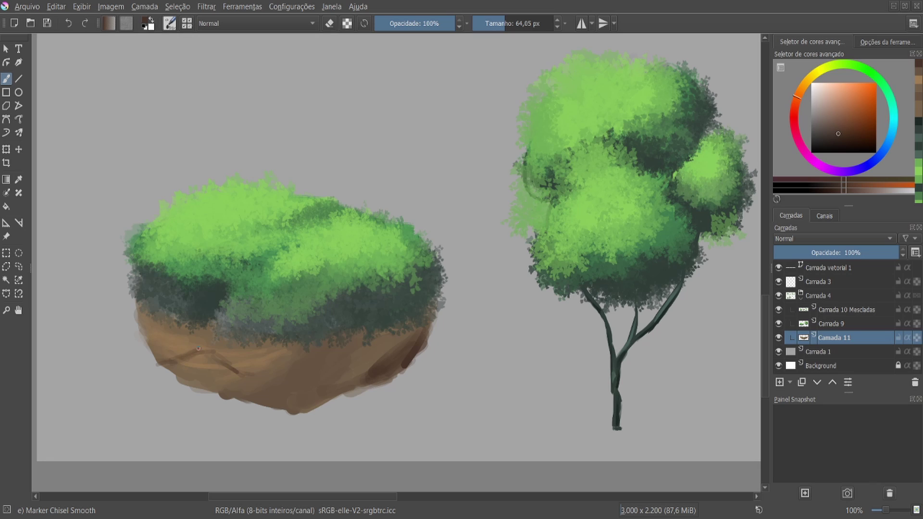
mouse_move(246, 395)
mouse_down()
mouse_move(275, 373)
mouse_move(306, 414)
mouse_move(252, 398)
mouse_up()
- Erase part of the soil's bottom edge and repaint it with dark shading
key(bracketright)
key(bracketright)
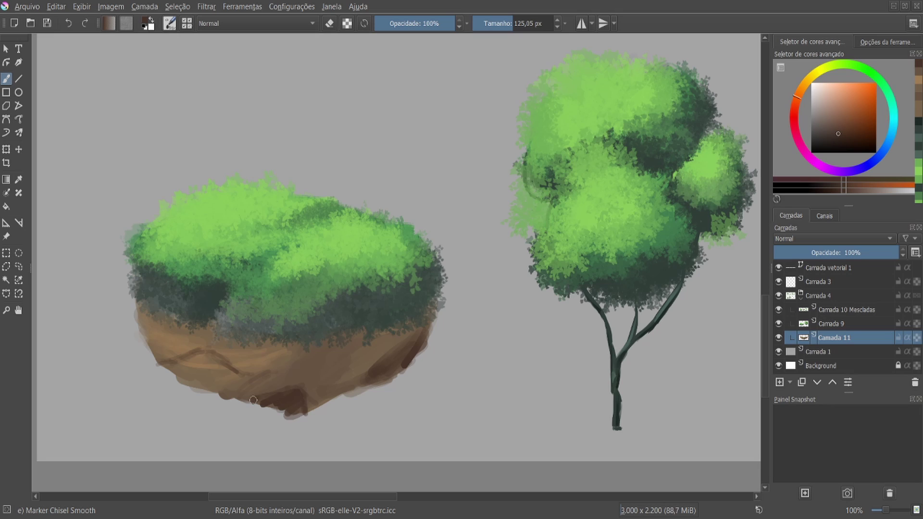
key(e)
drag(314, 422, 241, 408)
key(e)
drag(300, 392, 226, 400)
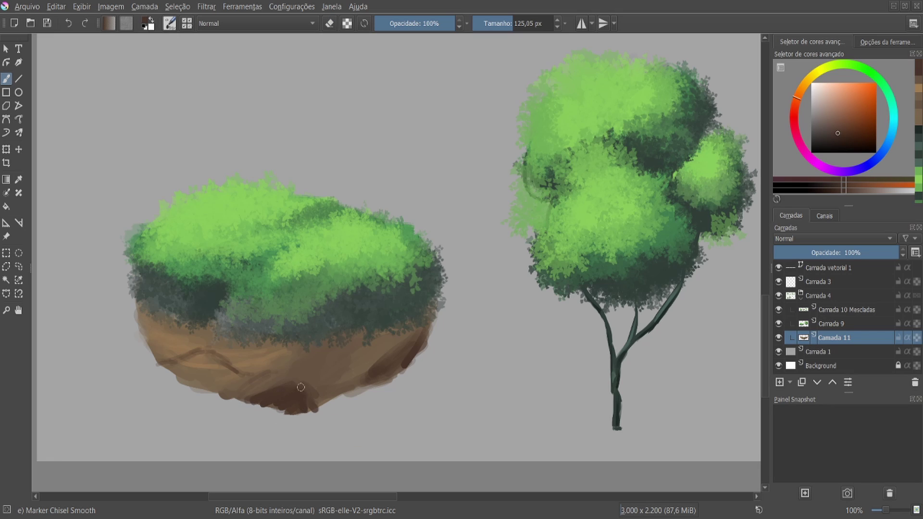
key(bracketleft)
key(bracketleft)
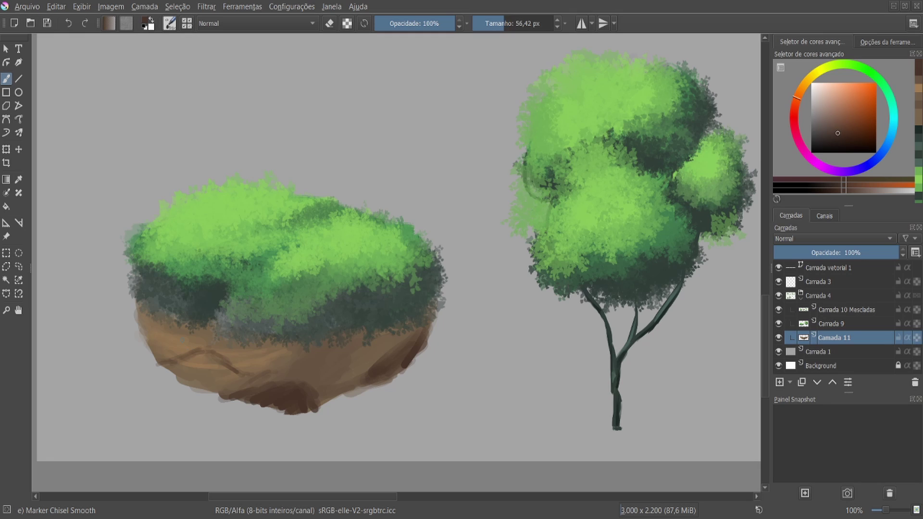
key(bracketleft)
key(bracketleft)
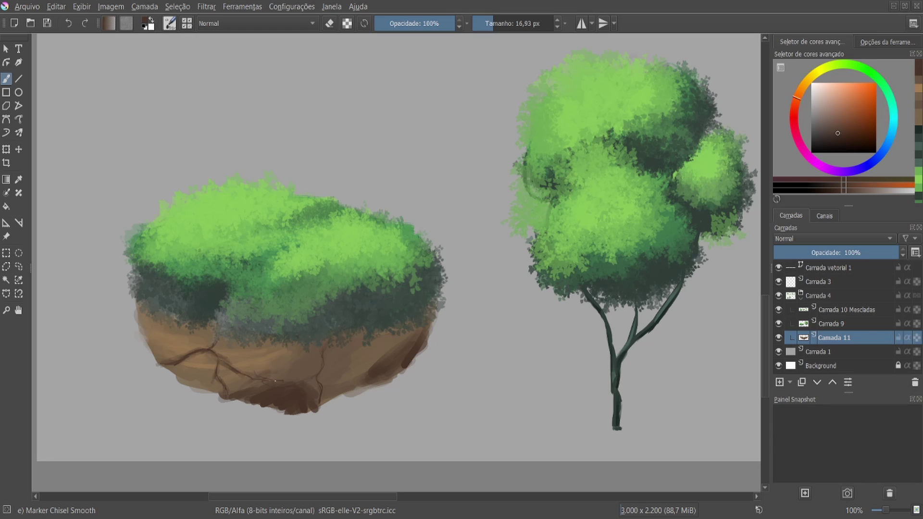
- Sample a lighter tan from the soil and enlarge the brush
ctrl+click(171, 346)
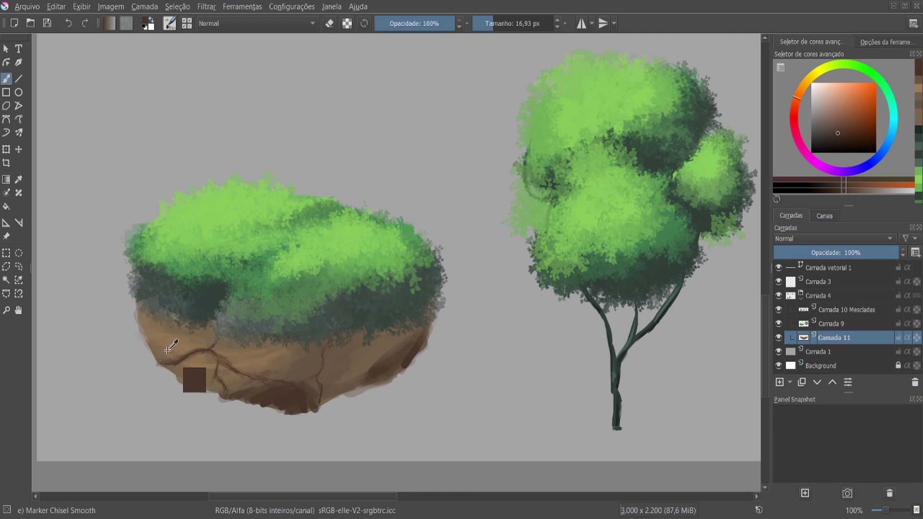
key(bracketright)
key(bracketright)
key(bracketright)
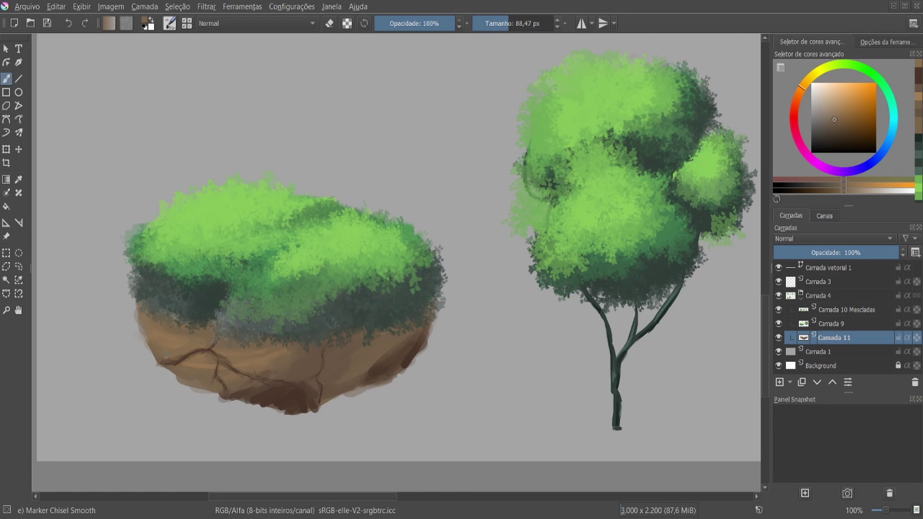
- Add a dark stroke on the soil's left, then shade the lower-right edge reddish dark brown
ctrl+click(272, 414)
drag(195, 350, 172, 344)
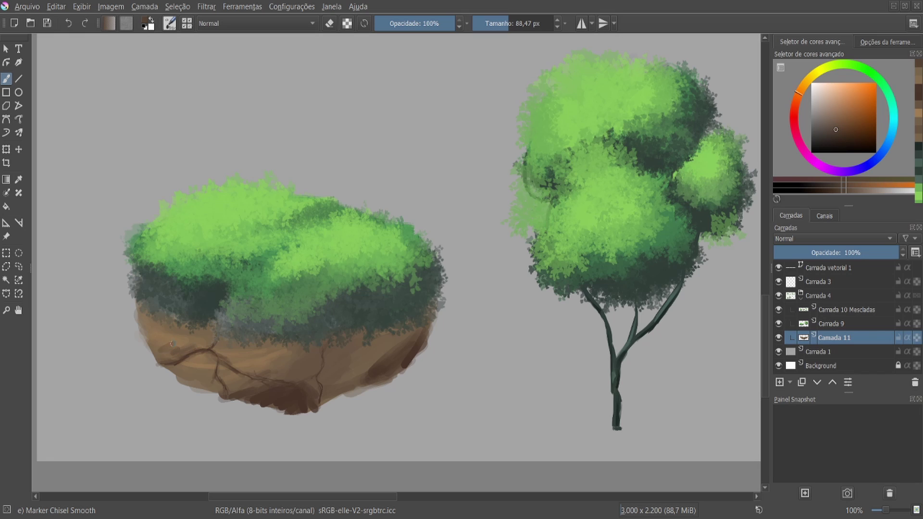
key(bracketright)
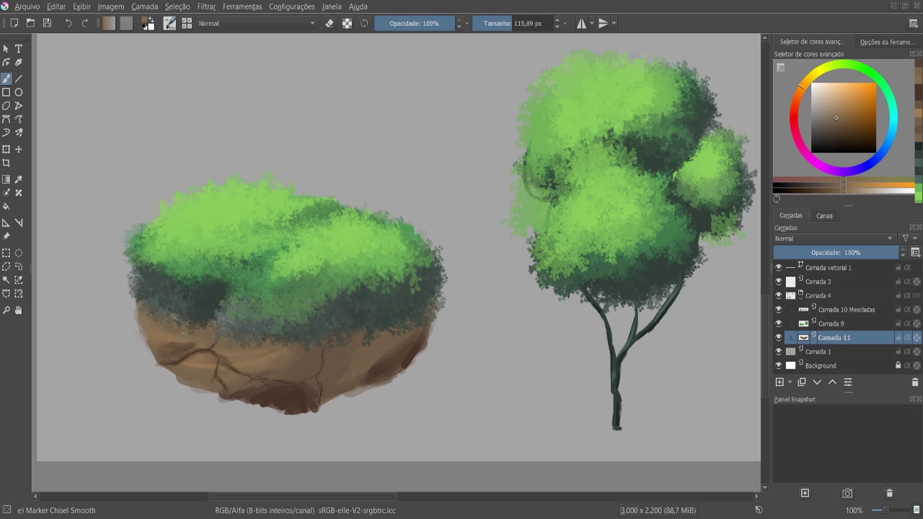
ctrl+click(185, 344)
ctrl+click(210, 346)
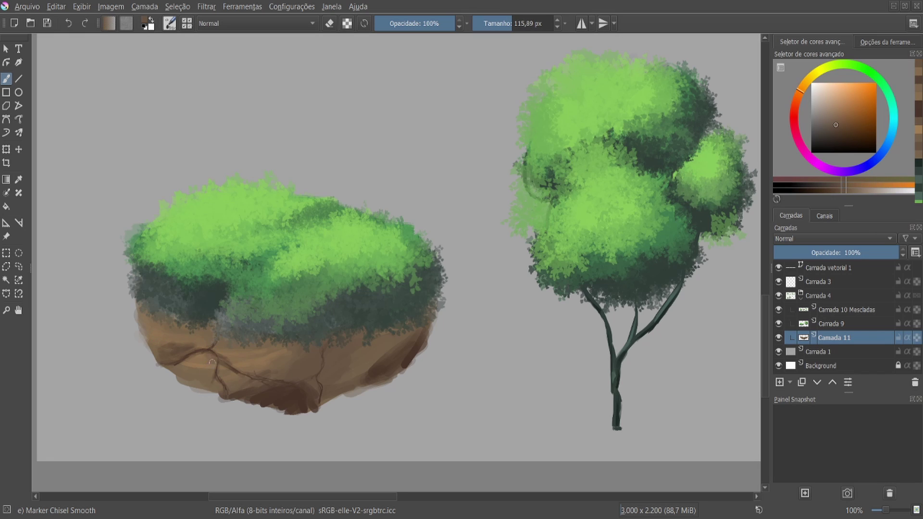
ctrl+click(207, 360)
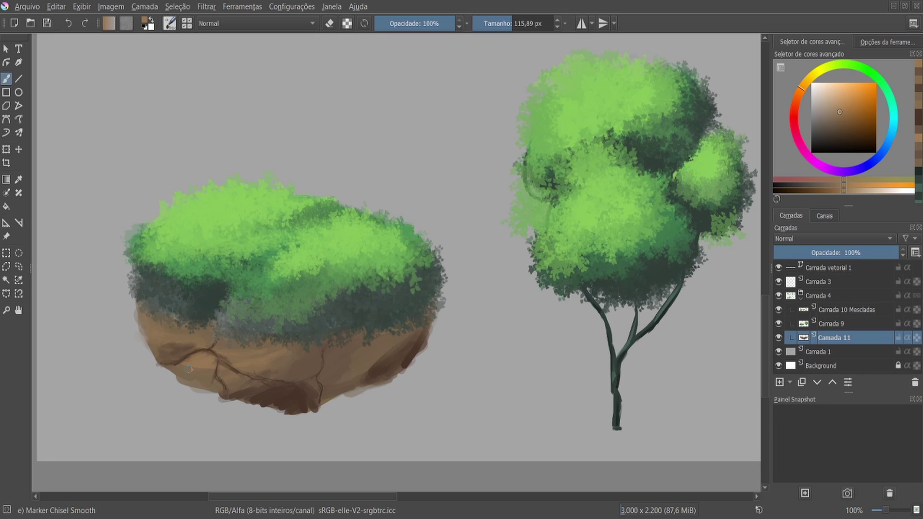
ctrl+click(279, 413)
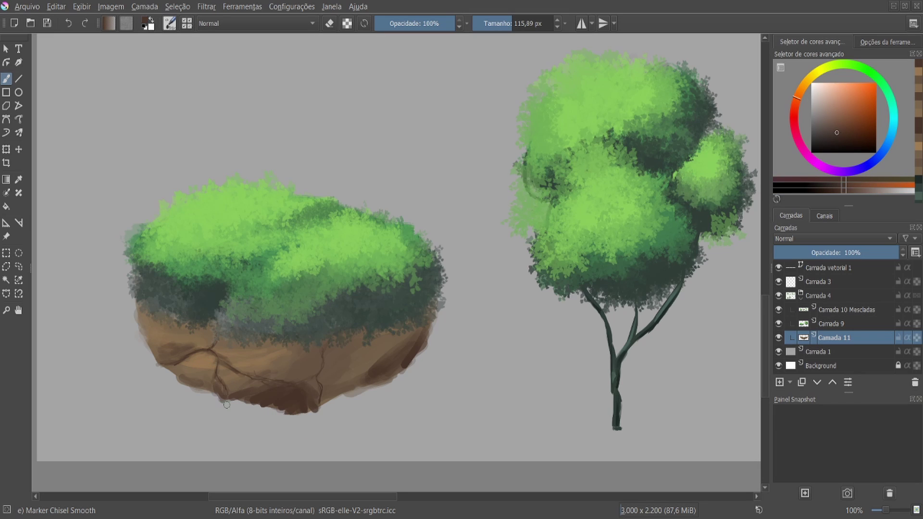
drag(384, 373, 346, 391)
ctrl+click(304, 389)
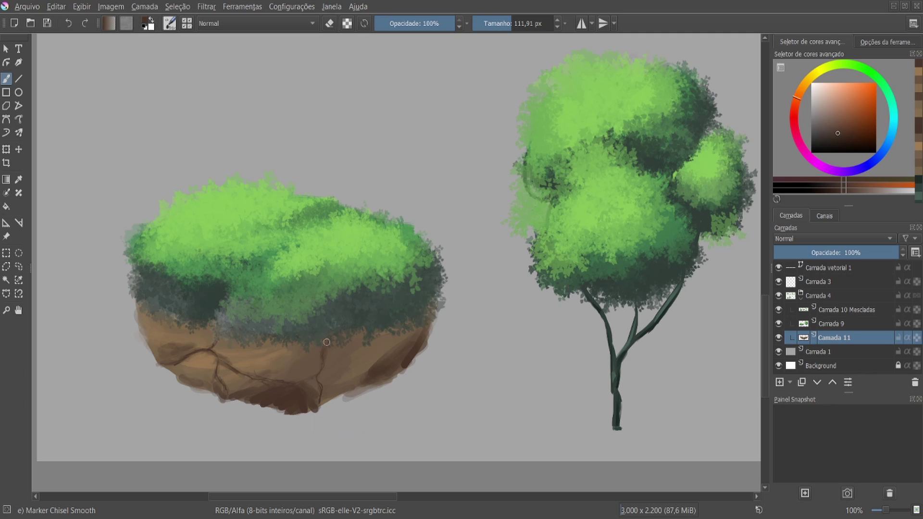